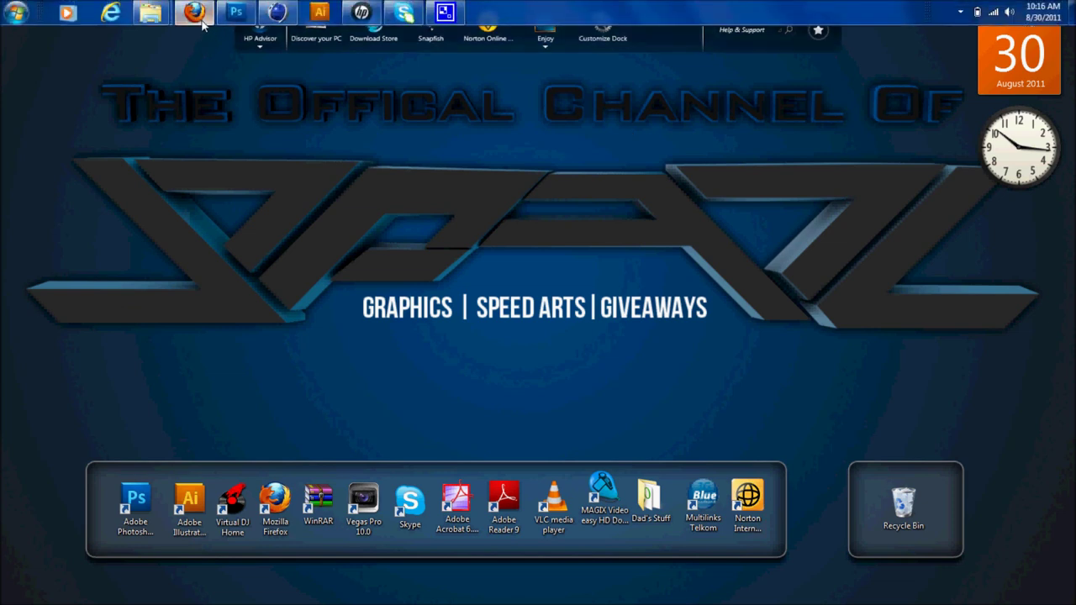
- Bring up the Google Images results window
mouse_move(200, 15)
left_click(205, 85)
mouse_move(201, 198)
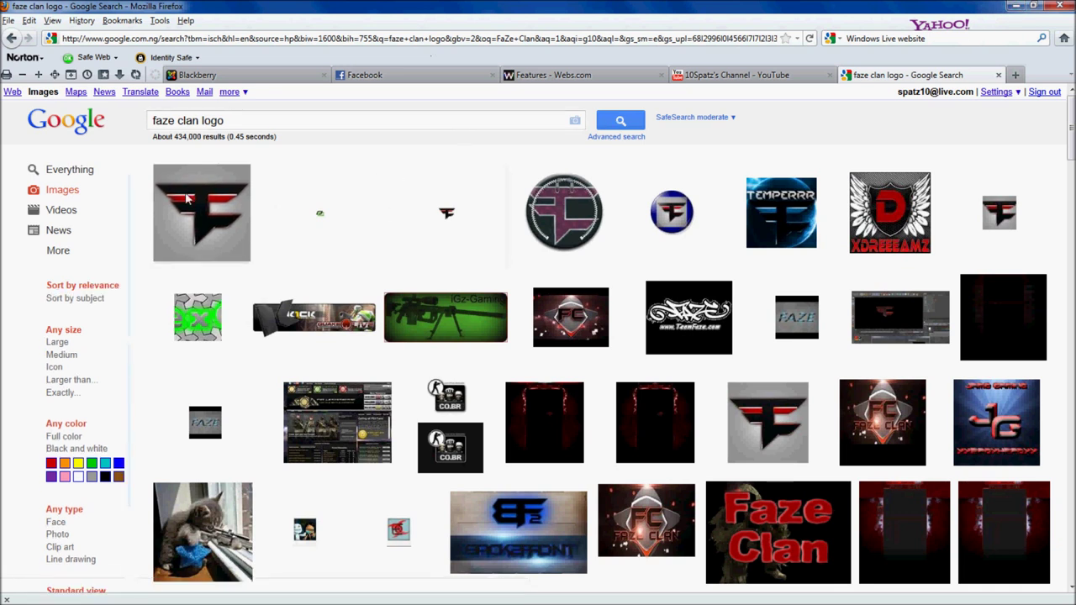
- Place FaZe Logo.jpg into the Untitled-2 canvas at its current size and zoom to 300%
left_click(1017, 10)
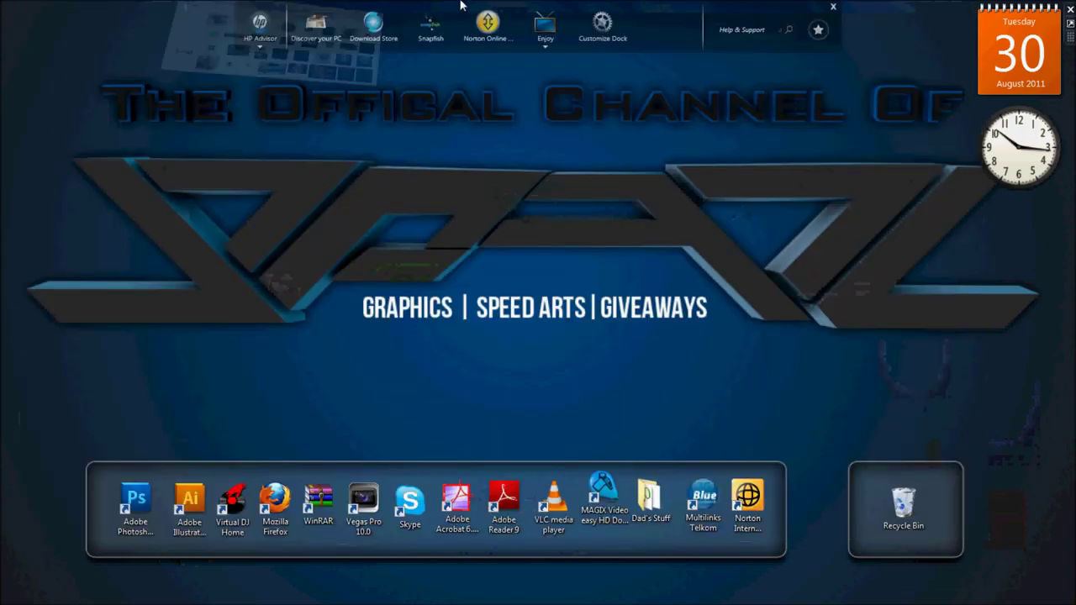
left_click(236, 12)
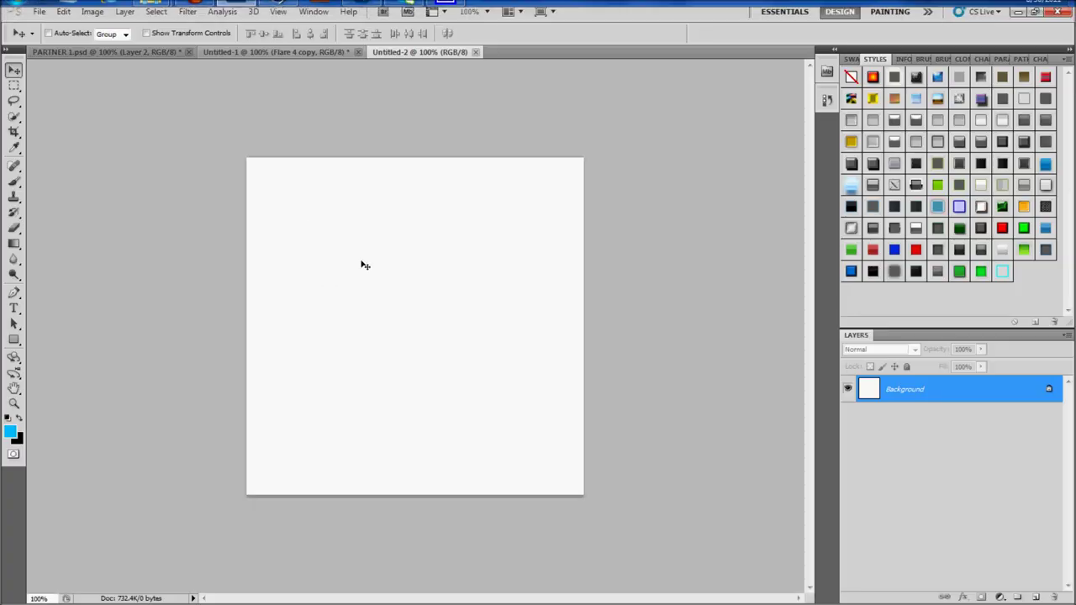
left_click(40, 12)
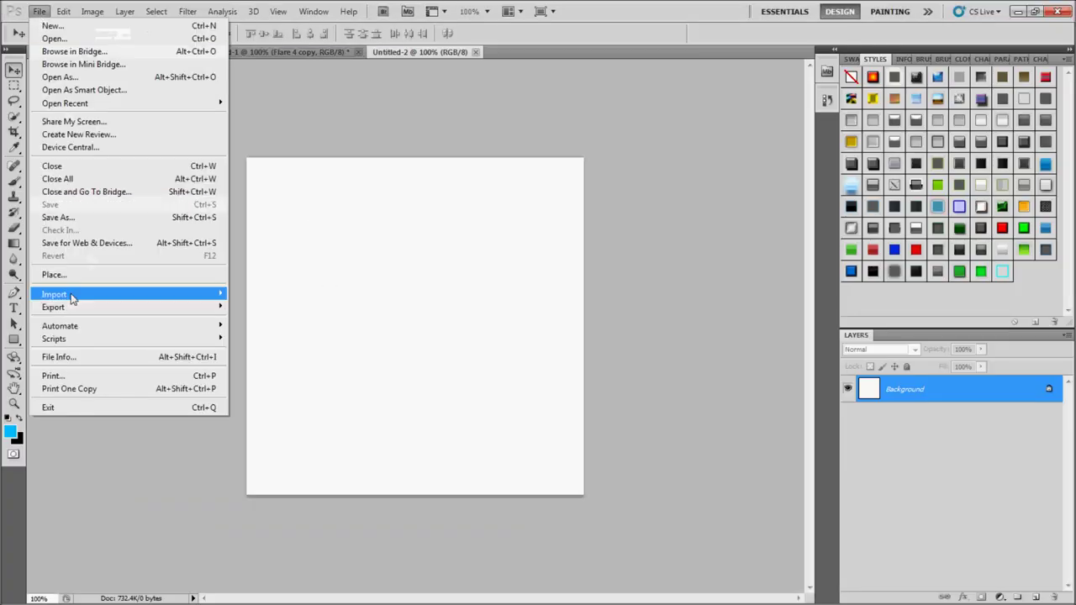
left_click(47, 276)
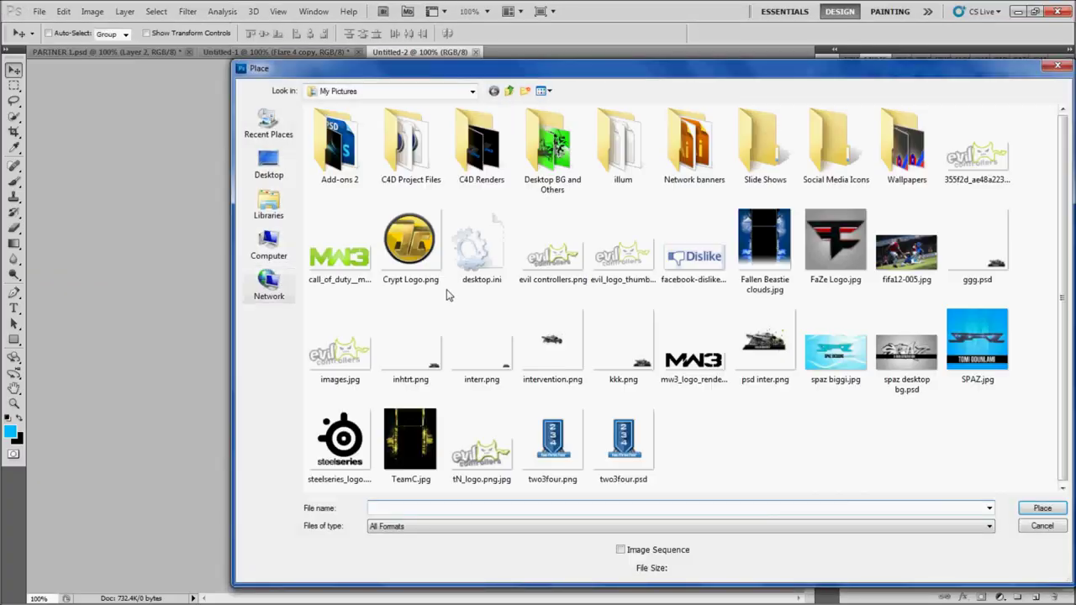
left_click(825, 263)
double_click(825, 263)
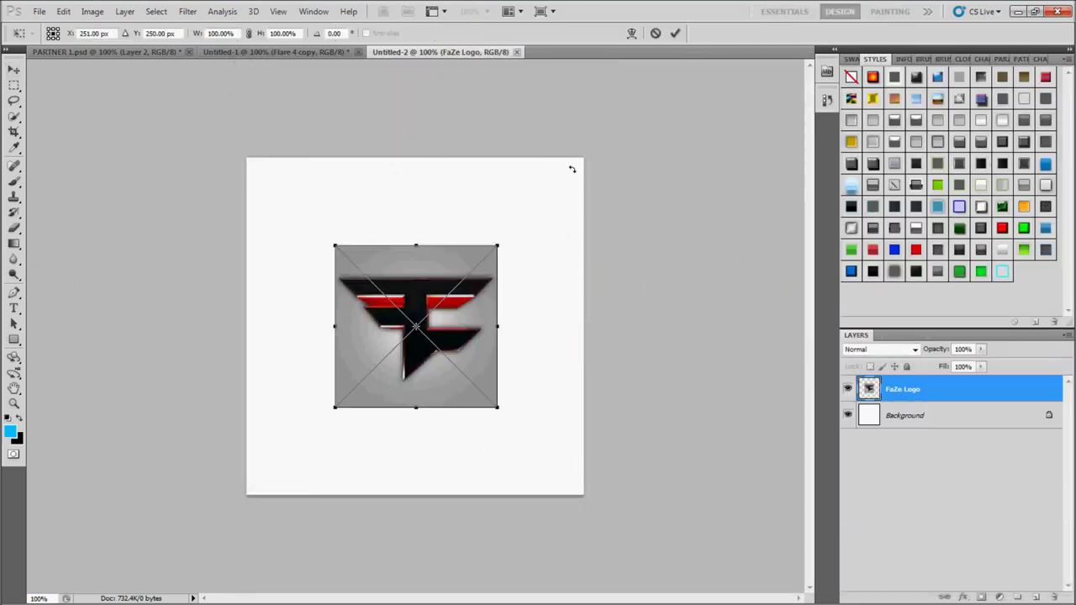
left_click(677, 34)
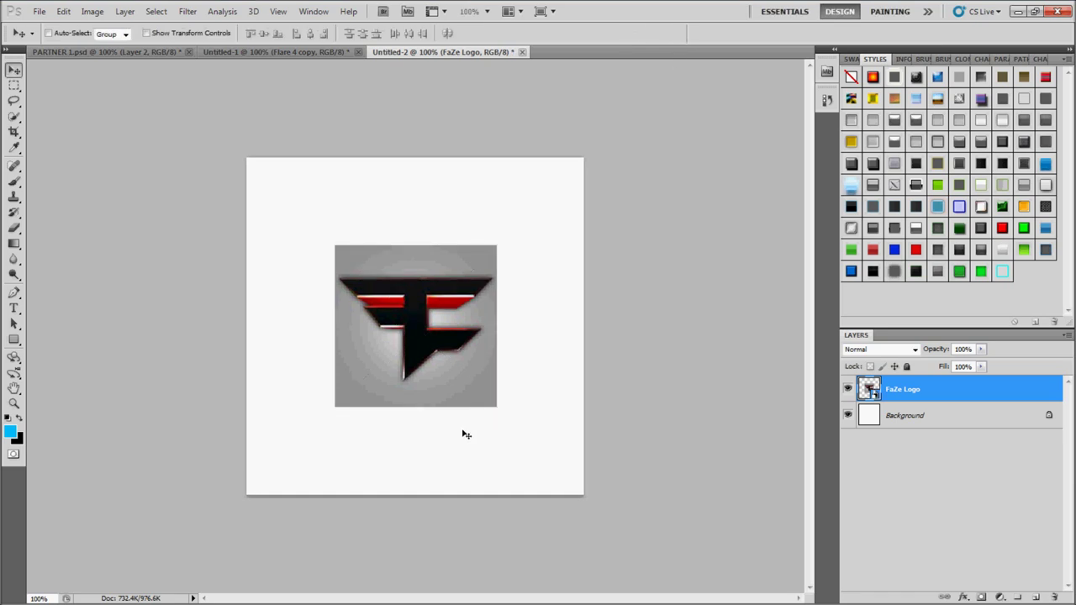
key("ctrl+plus")
key("ctrl+plus")
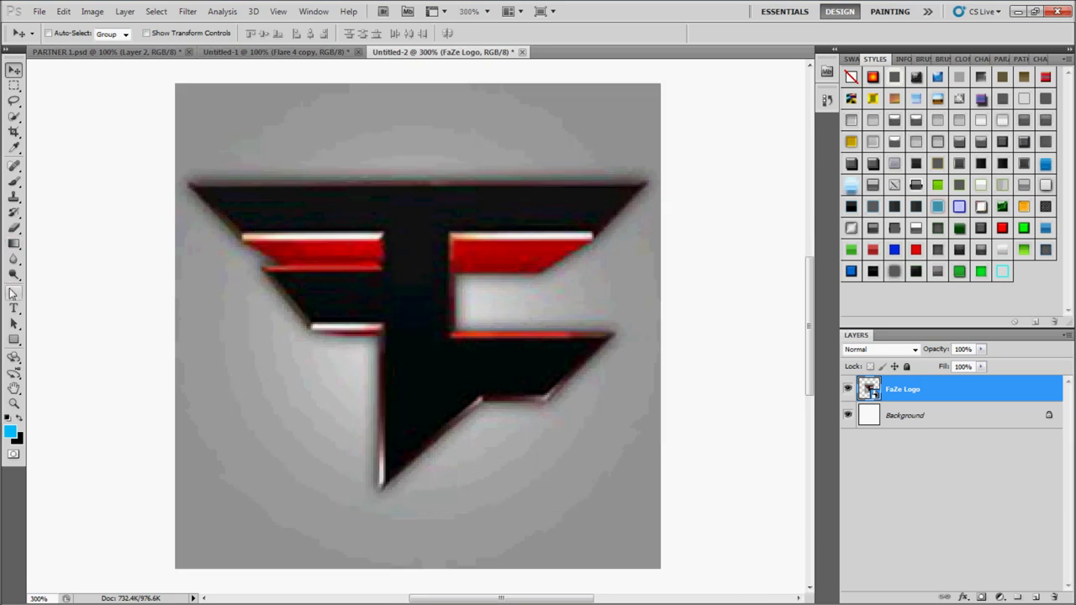
left_click(13, 292)
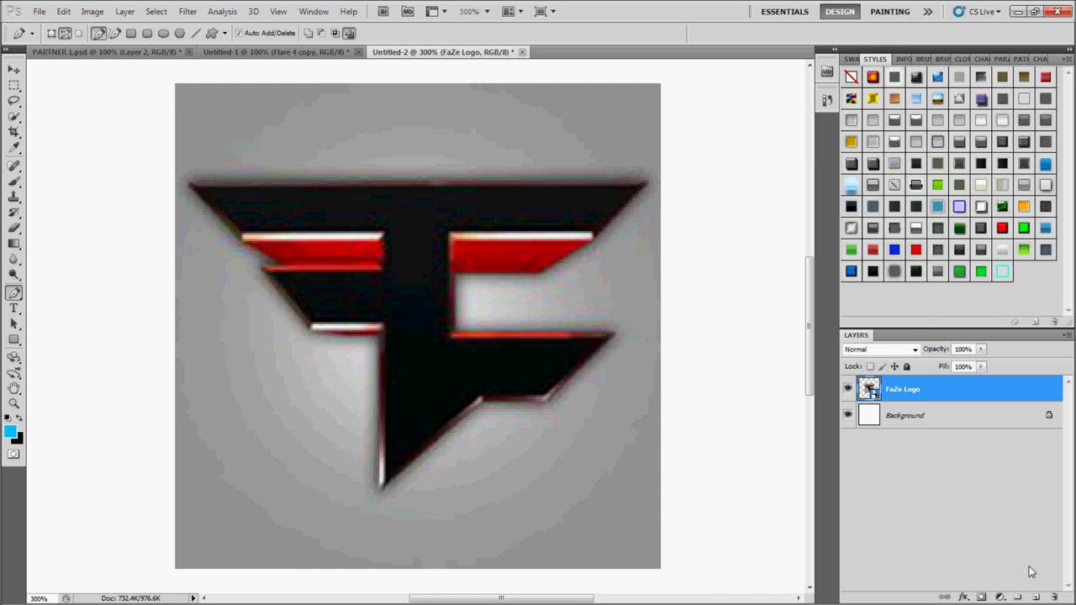
- Add an empty Layer 1, convert the Background into Layer 0, and select the FaZe Logo layer
left_click(1035, 596)
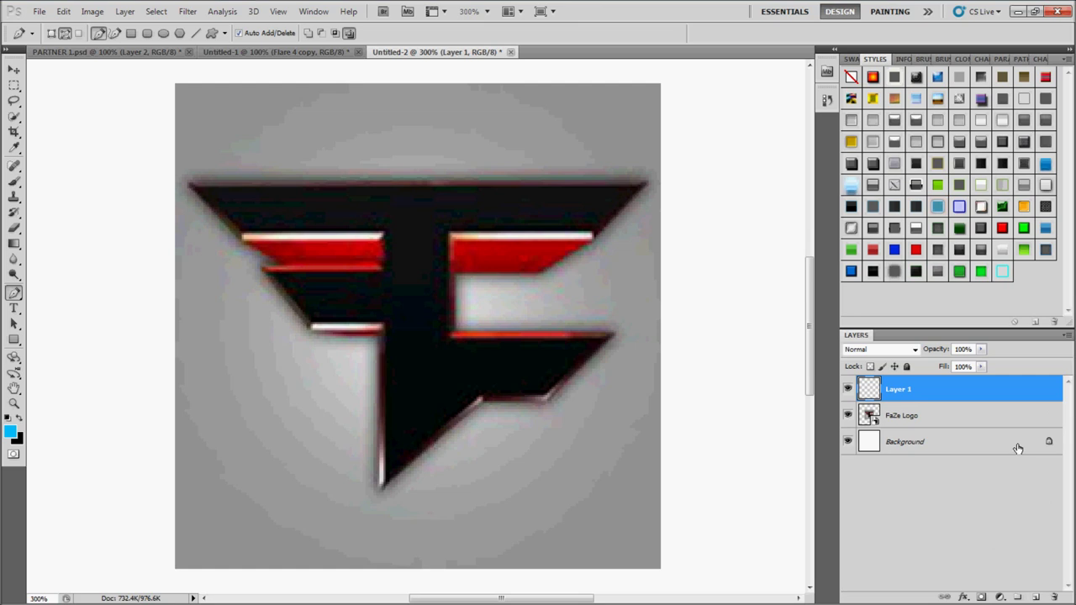
right_click(1016, 446)
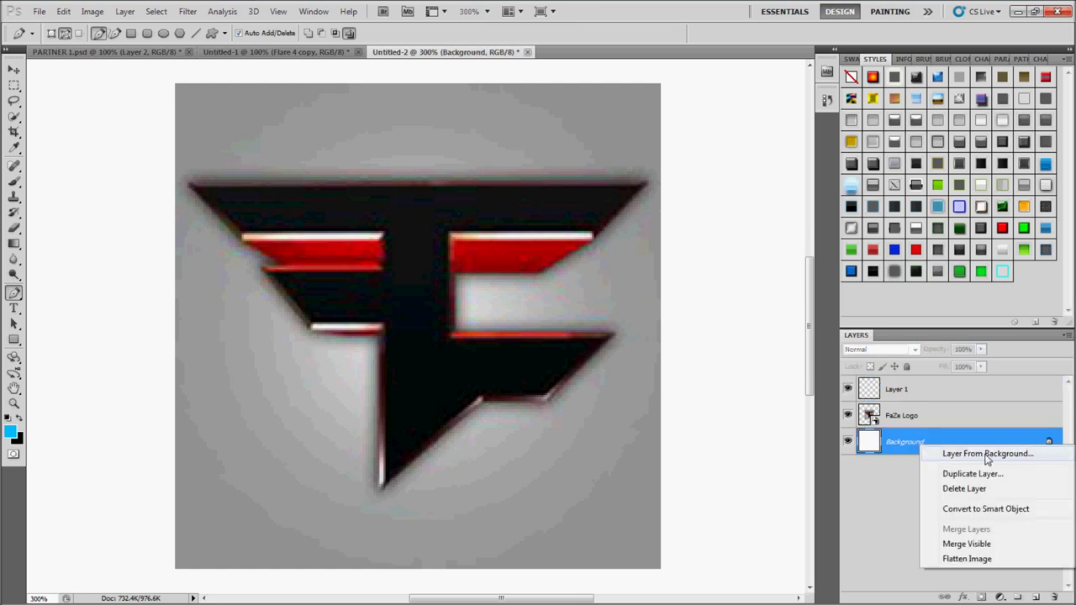
left_click(1007, 456)
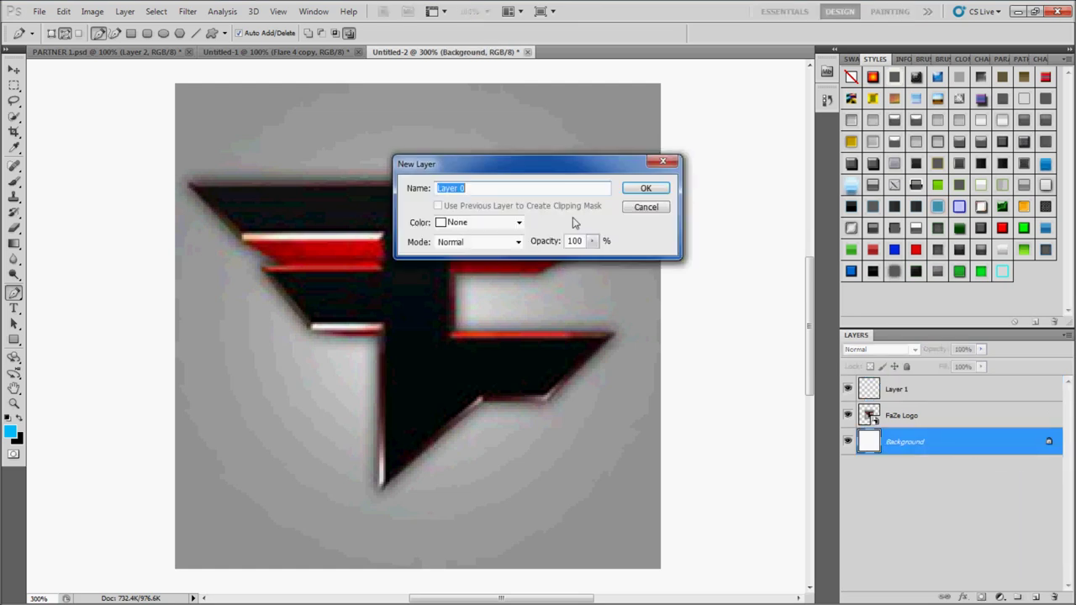
left_click(640, 189)
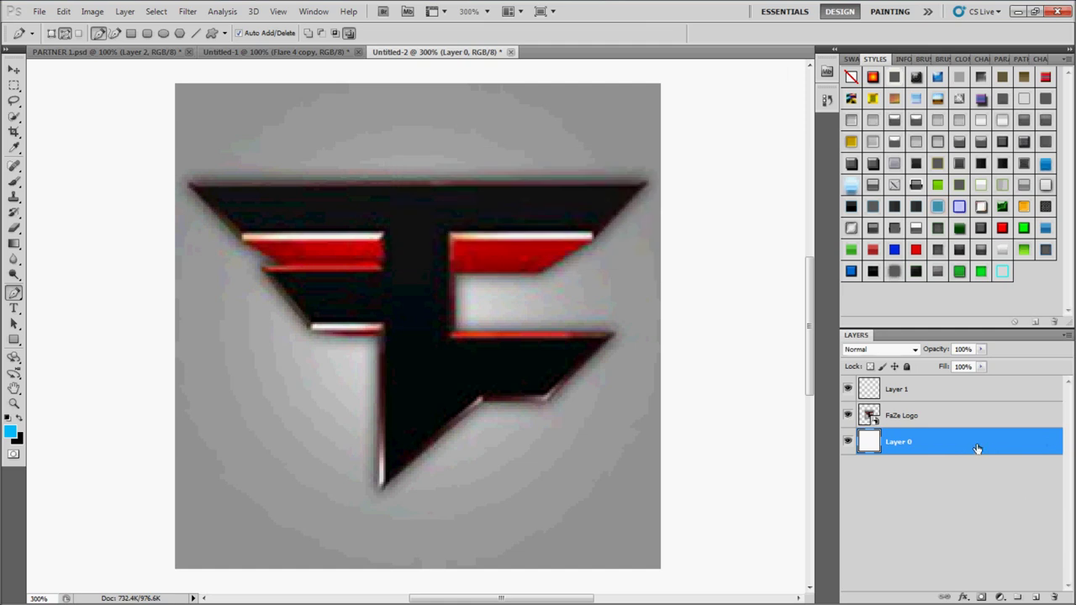
left_click(942, 420)
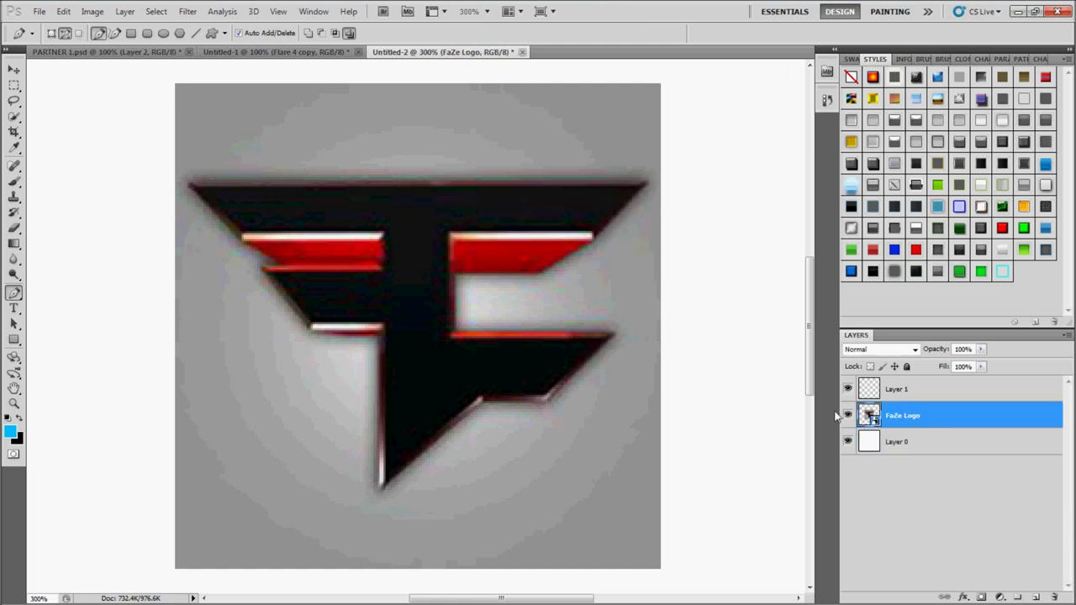
- On Layer 1, trace the F's bottom tip, lower diagonal and lower arm with pen anchor points
left_click(972, 393)
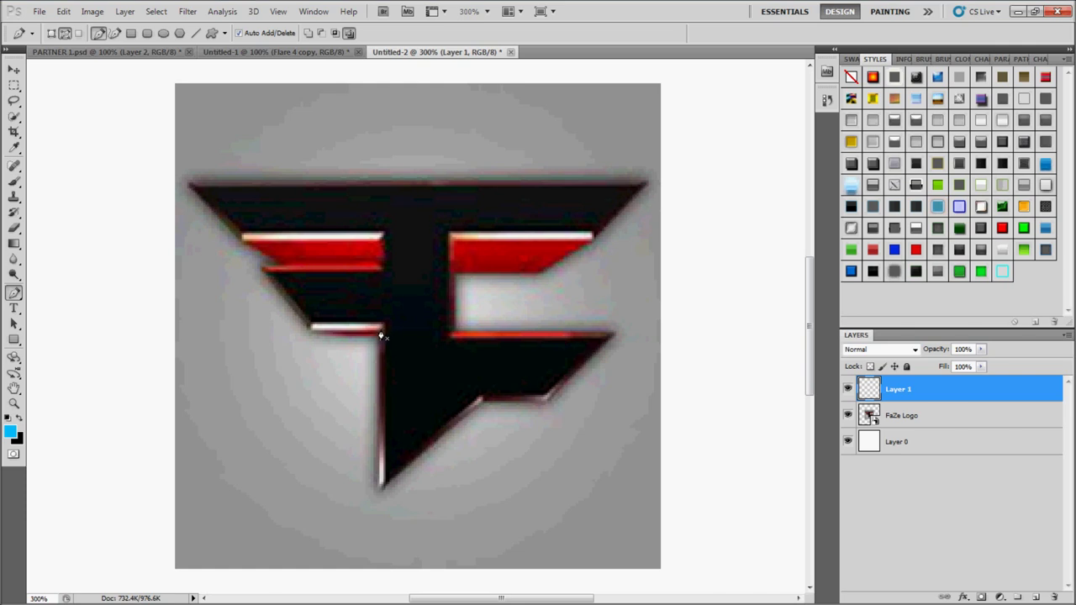
left_click(379, 492)
left_click(477, 400)
left_click(613, 337)
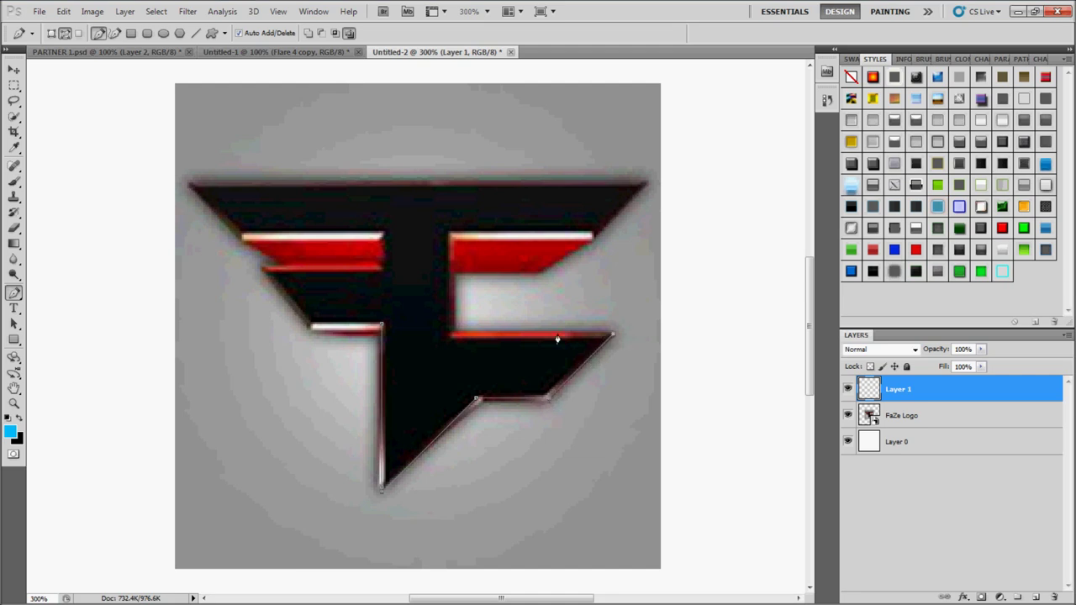
left_click(449, 337)
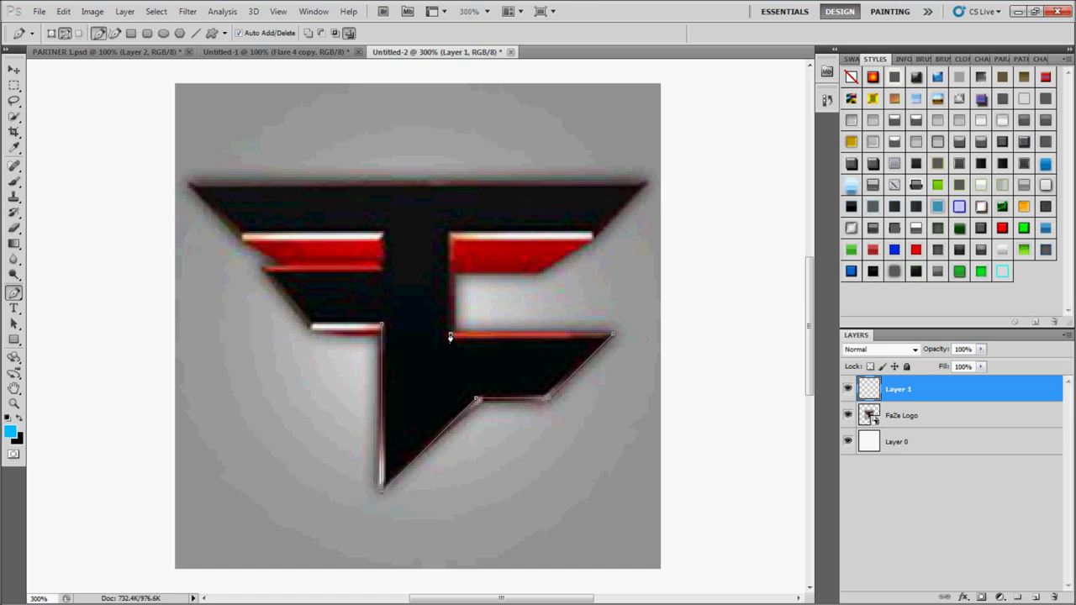
left_click(450, 236)
- Continue the pen path along the top edge, left diagonal and upper red bar to close the F
left_click(647, 179)
left_click(184, 180)
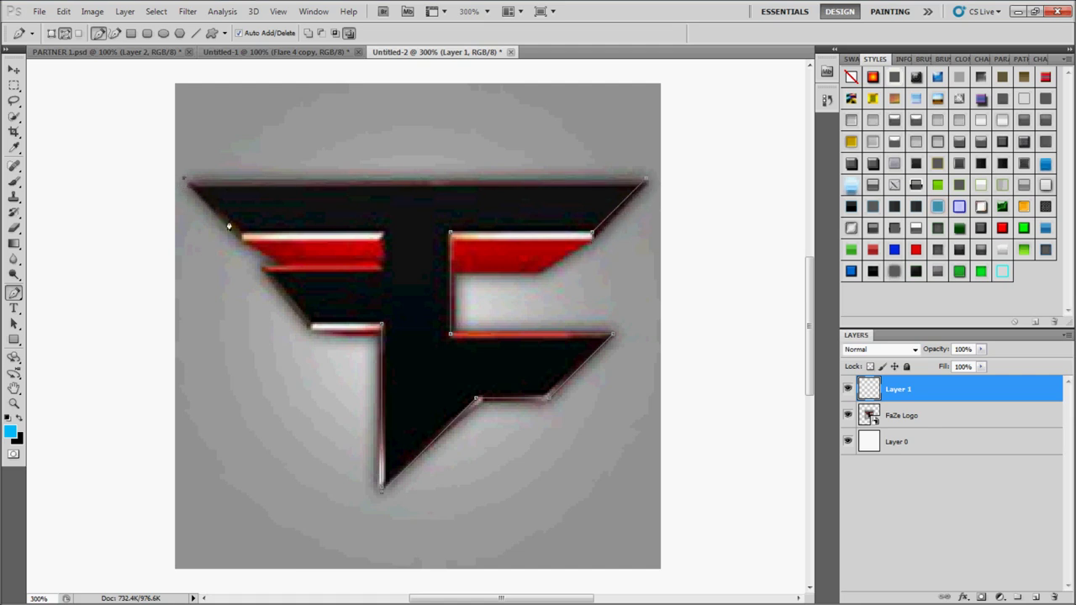
left_click(245, 243)
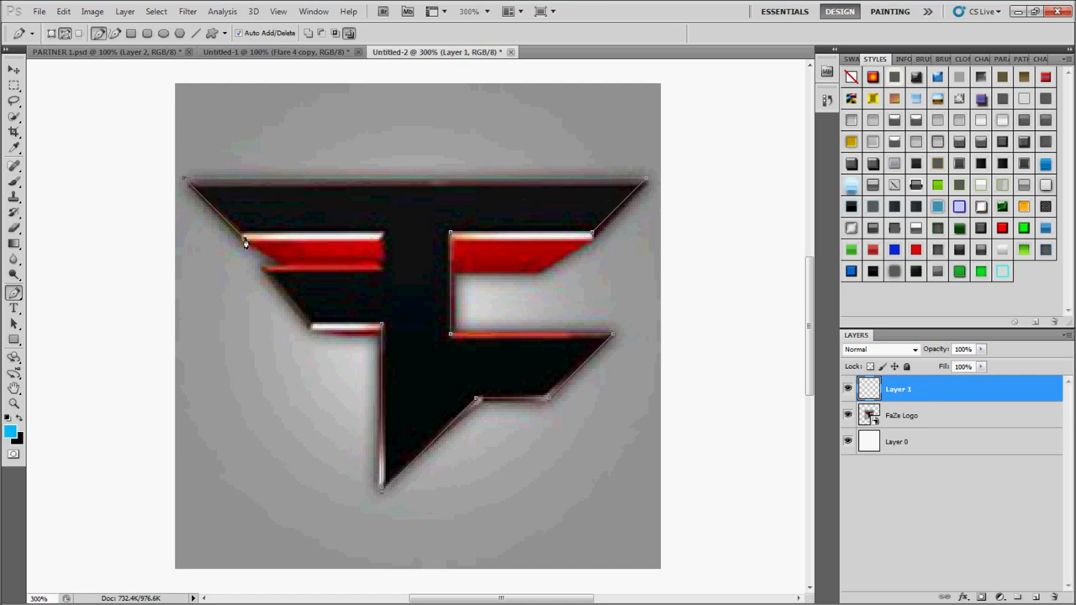
left_click(380, 239)
left_click(259, 270)
right_click(379, 330)
- Fill the F path with the foreground colour and give Layer 1 a black Color Overlay
left_click(447, 426)
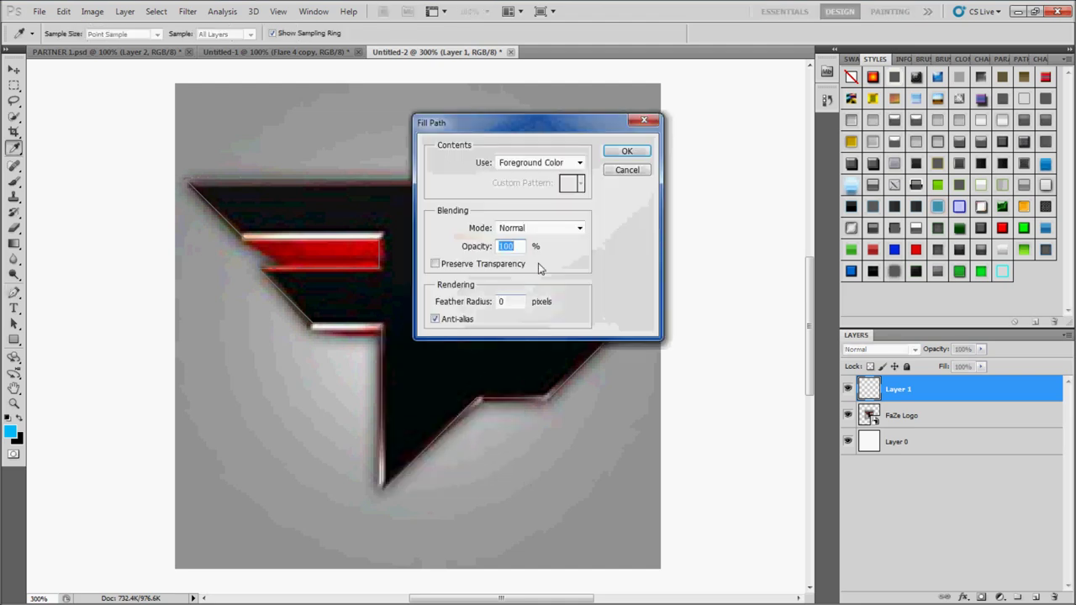
left_click(613, 152)
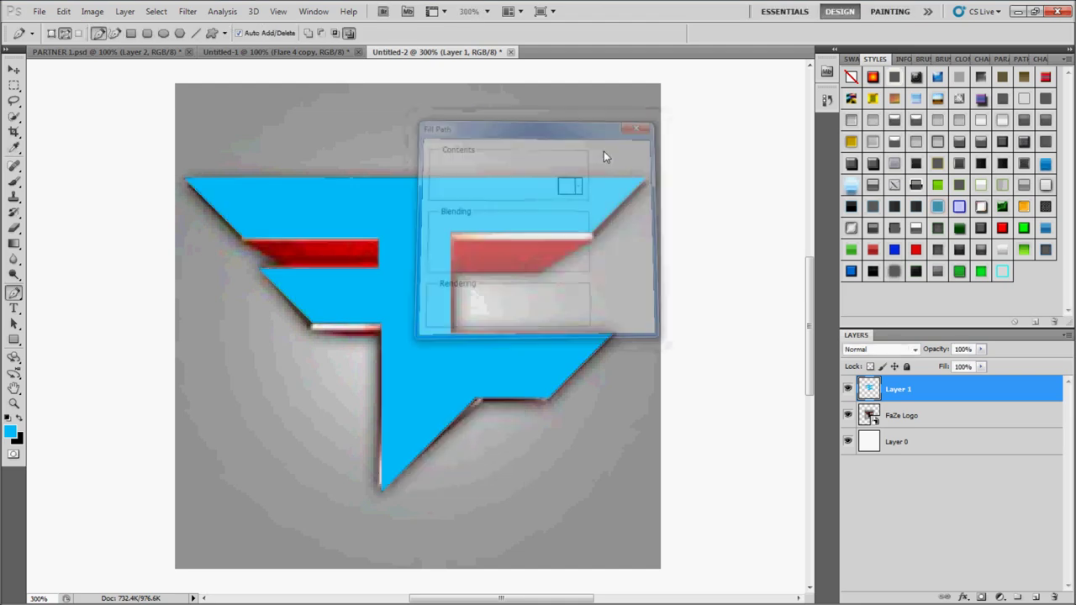
double_click(949, 393)
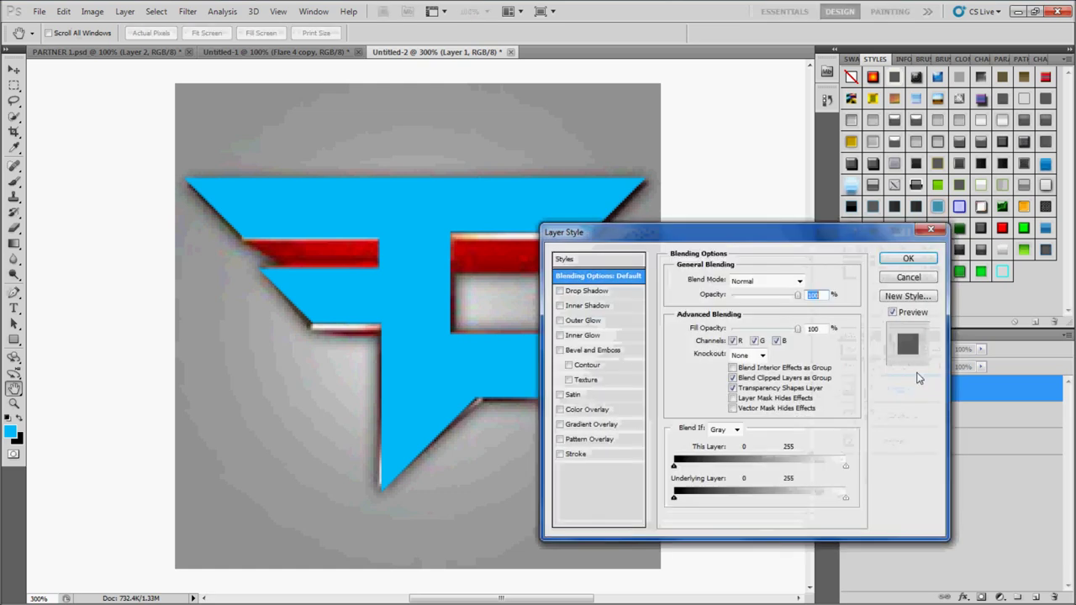
left_click(574, 410)
left_click(906, 259)
- Delete the FaZe Logo reference layer
key("p")
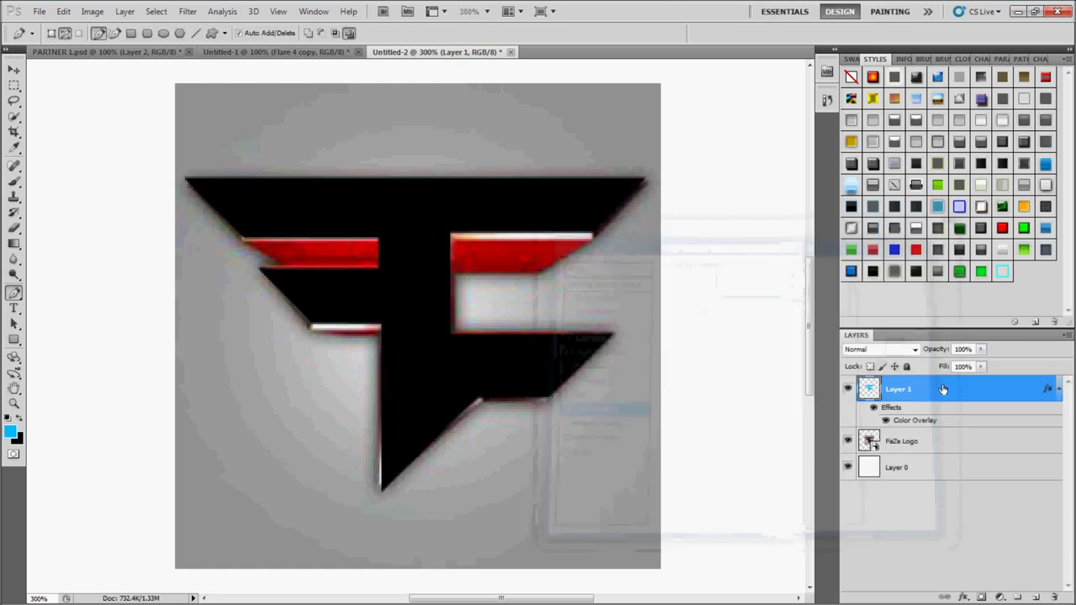
left_click(1058, 389)
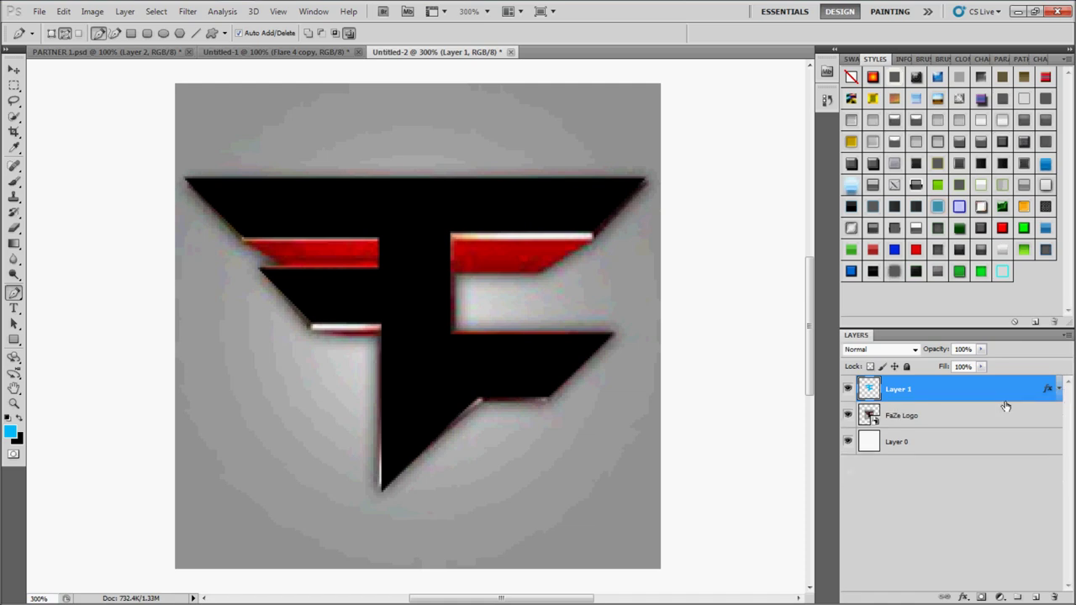
left_click(991, 417)
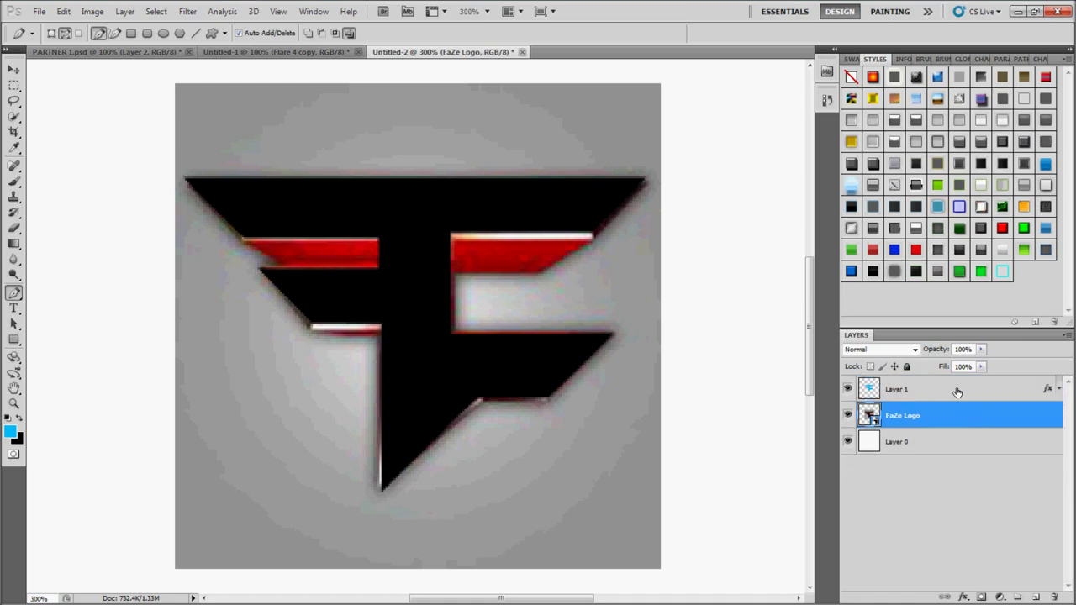
key("Delete")
key("Delete")
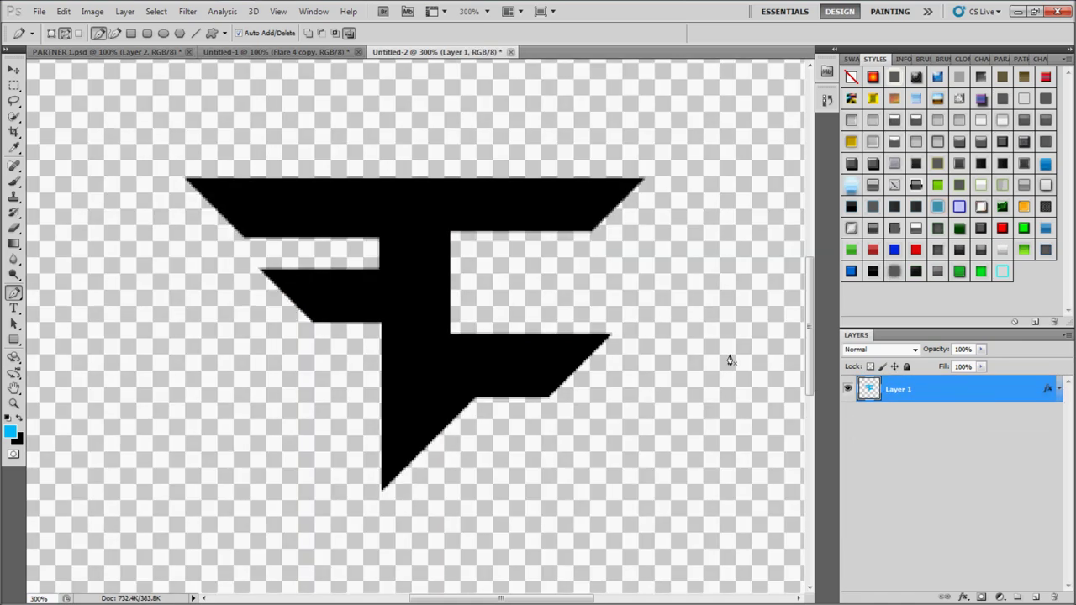
- Remove the white Layer 0 background so the black F sits on a transparent canvas
key("ctrl+minus")
key("ctrl+minus")
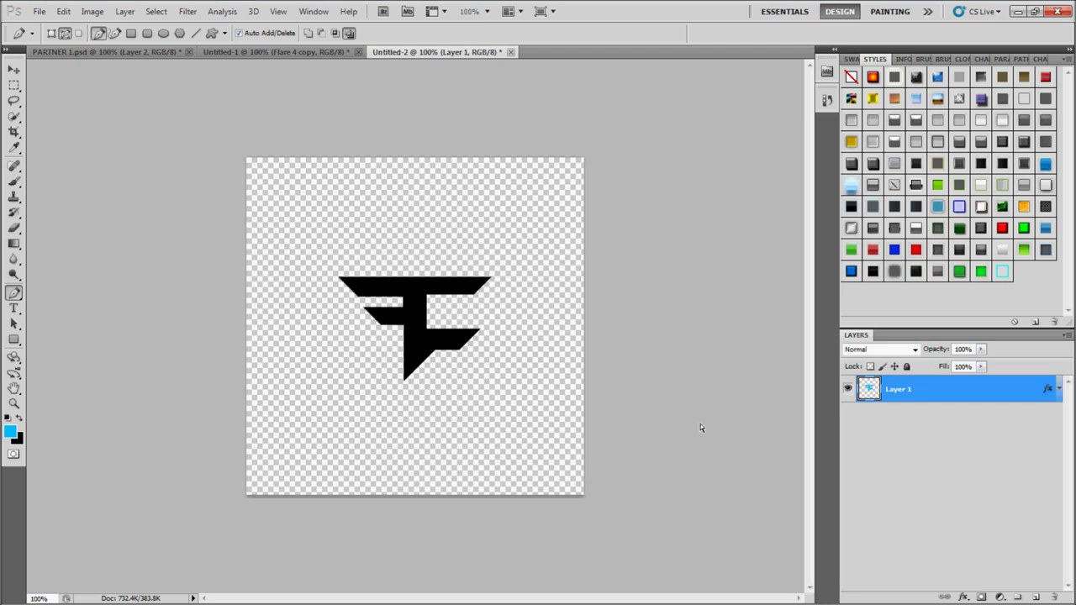
left_click(869, 391, "ctrl")
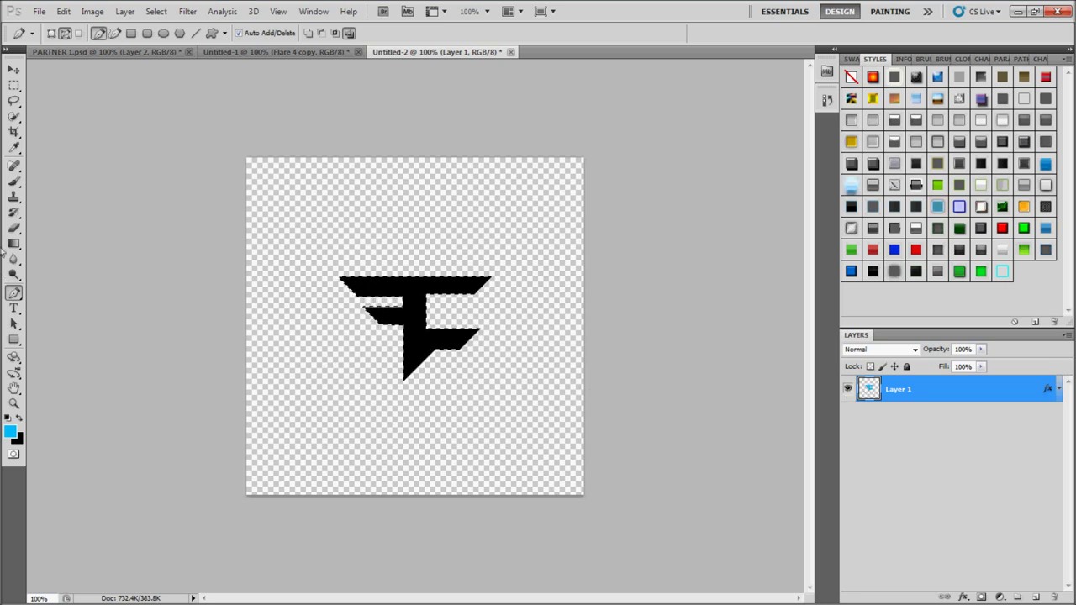
- Make a work path from the black F selection, keeping the 2.0-pixel tolerance
left_click(14, 85)
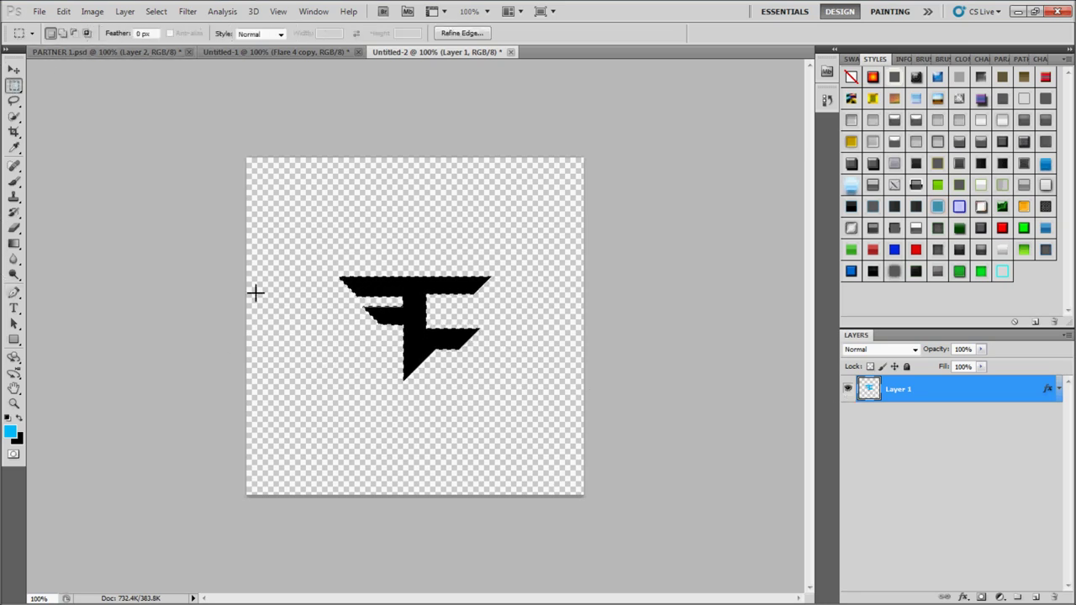
right_click(411, 338)
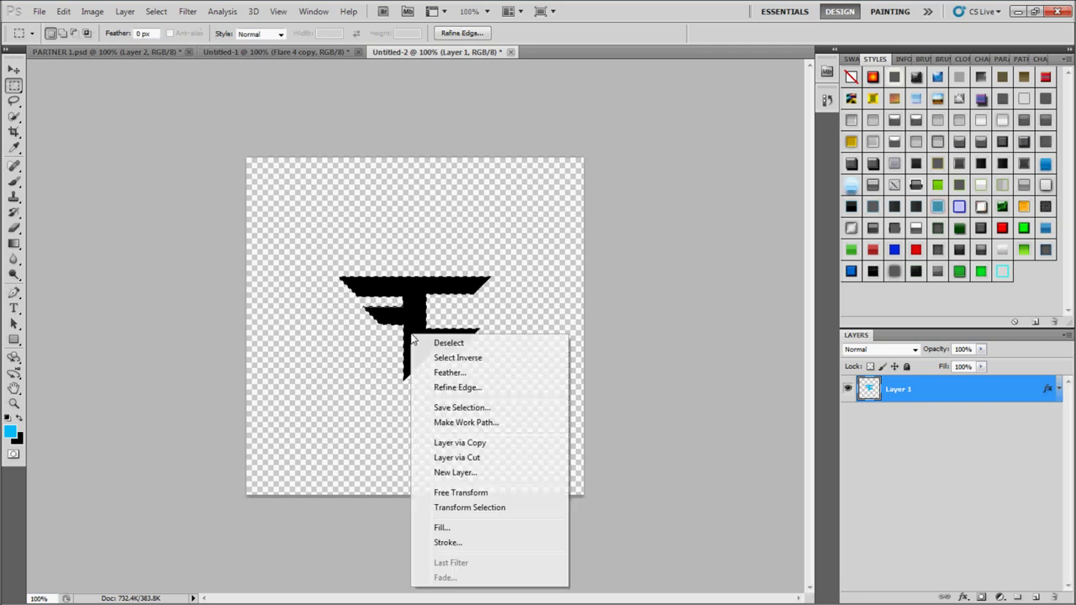
left_click(463, 422)
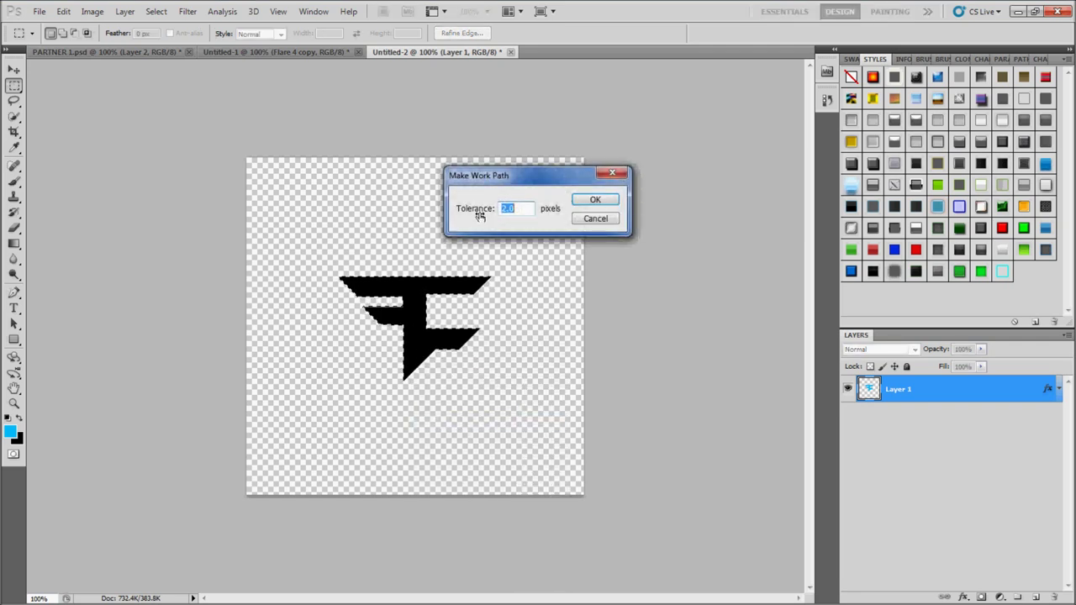
left_click(594, 203)
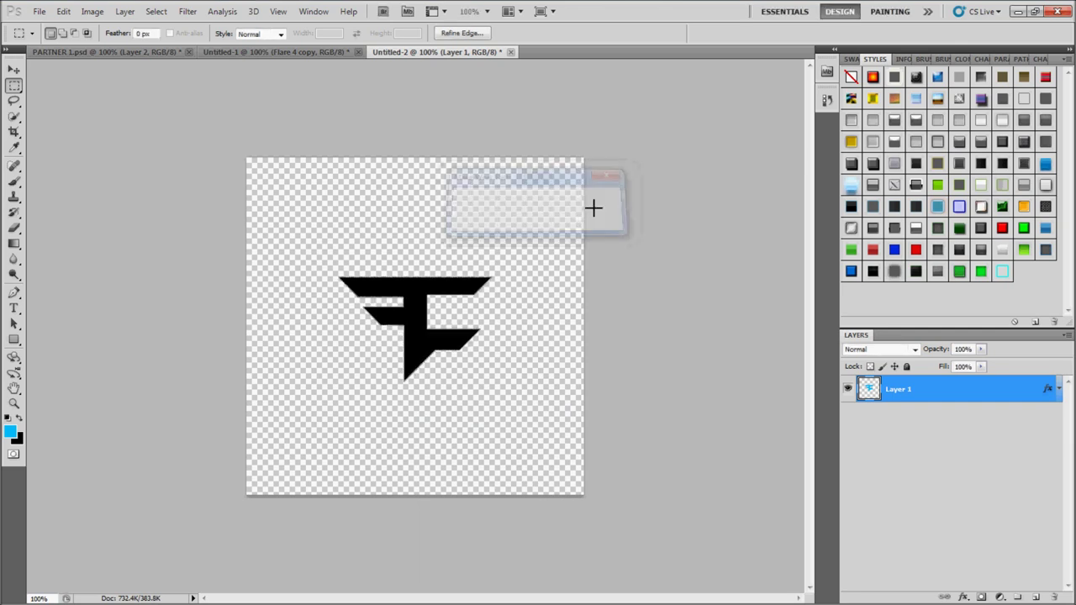
- Export the Work Path to Illustrator as FaZe Clan Paths.ai in Network banners, replacing the existing file
left_click(38, 12)
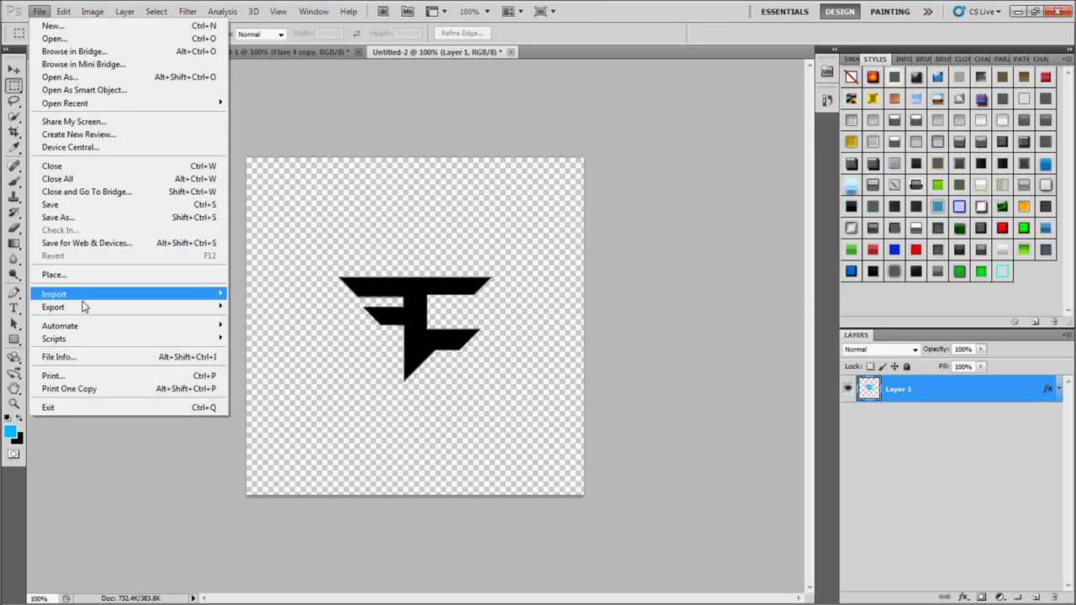
mouse_move(110, 309)
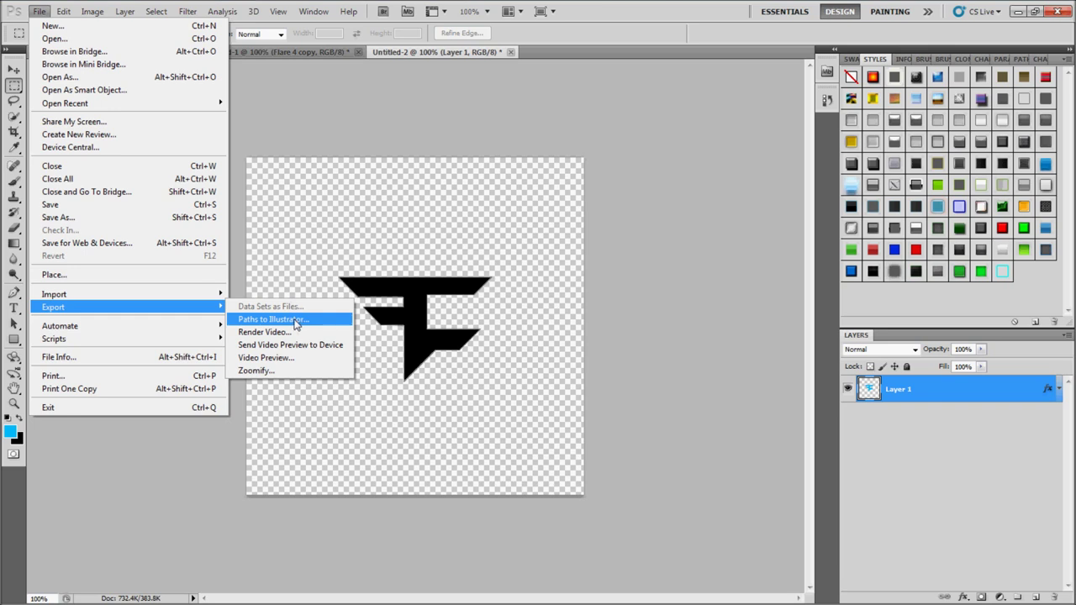
left_click(295, 320)
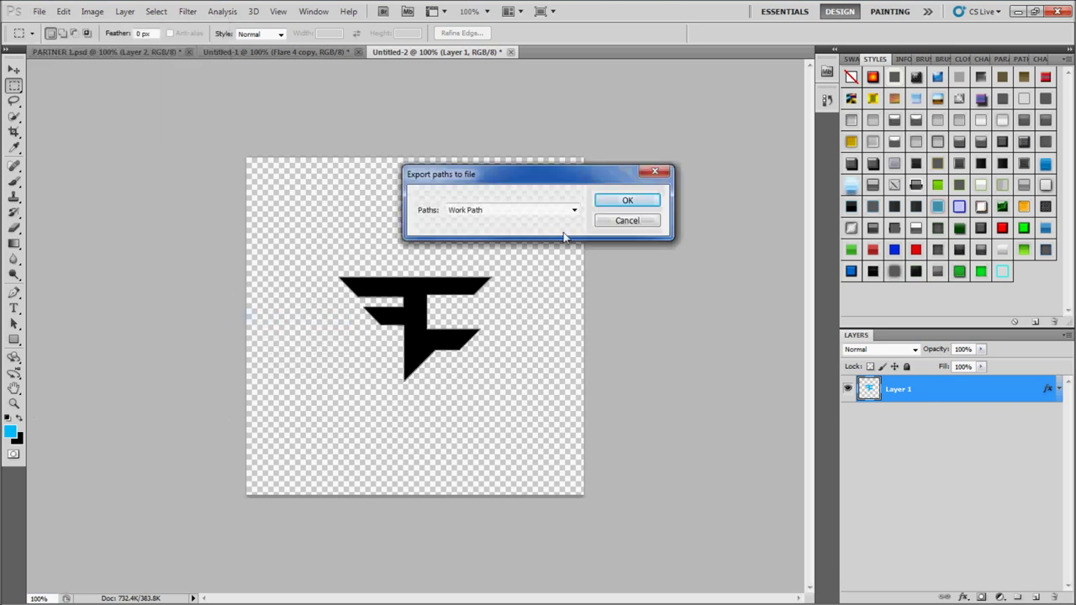
left_click(639, 202)
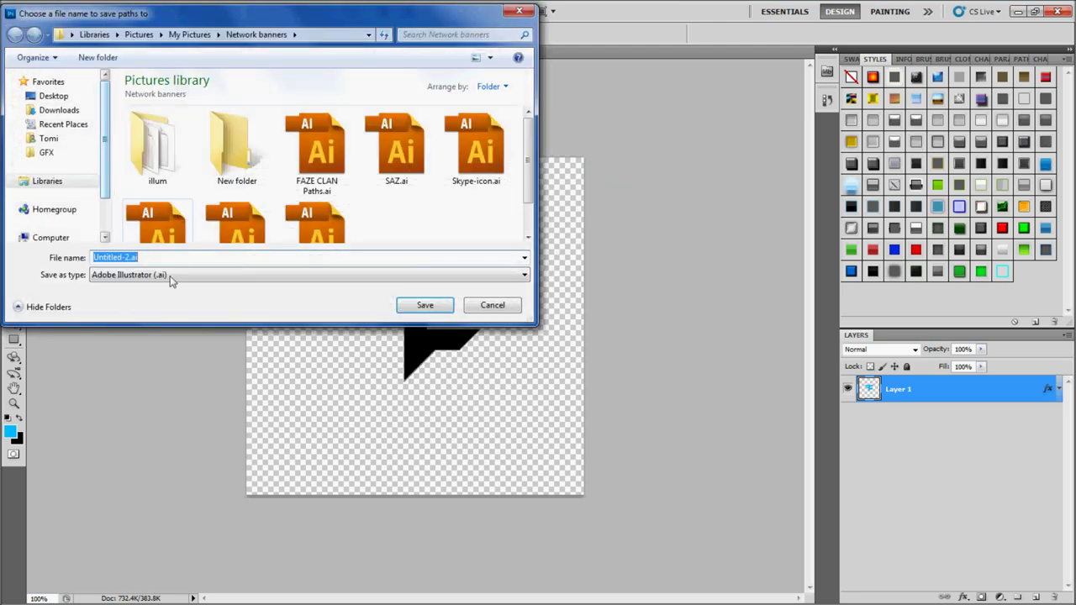
left_click(129, 258)
double_click(129, 258)
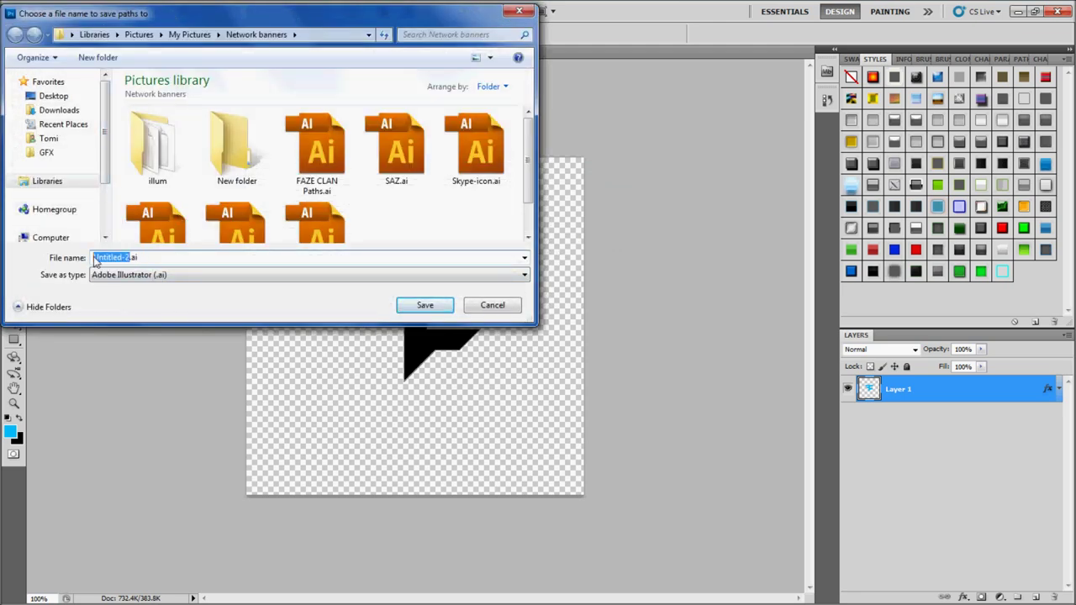
type("FaZe")
type(" Clan Pl")
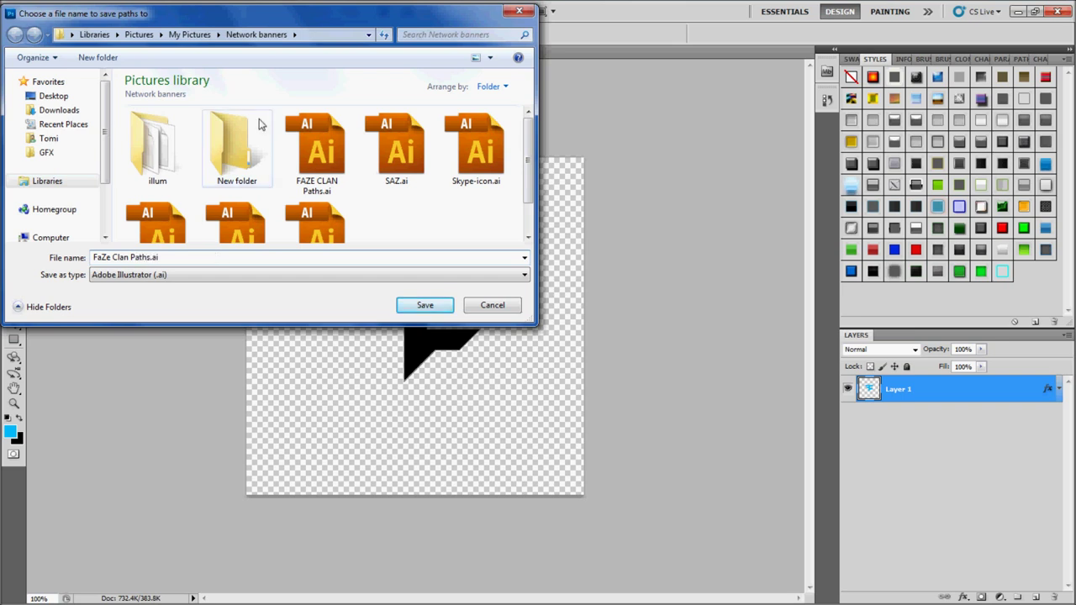
left_click(425, 306)
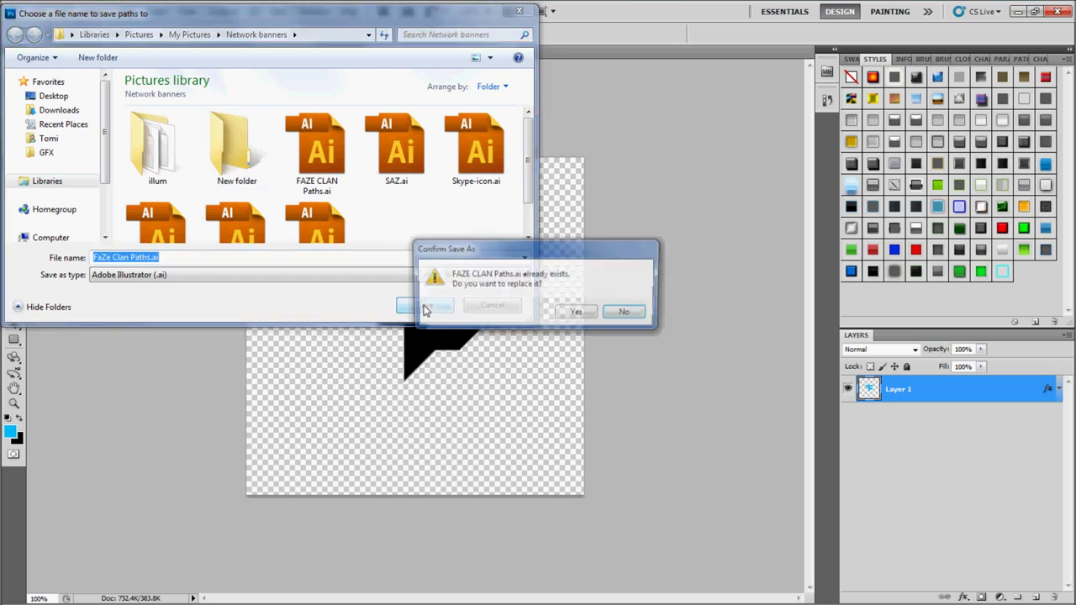
left_click(576, 311)
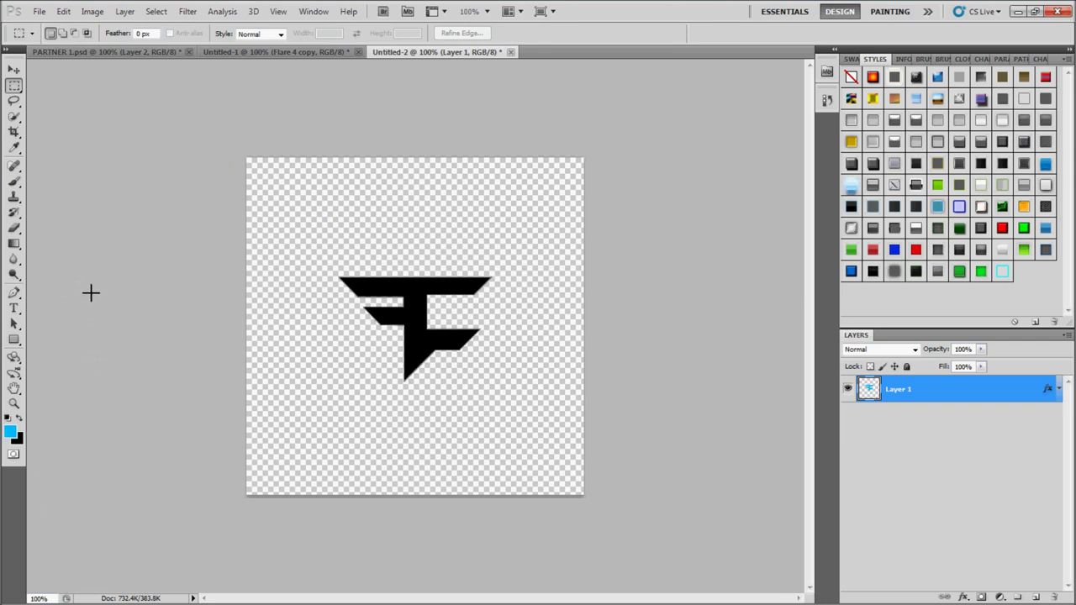
- In Cinema 4D, open FAZE CLAN Paths.ai and import the paths at the default scale
mouse_move(271, 9)
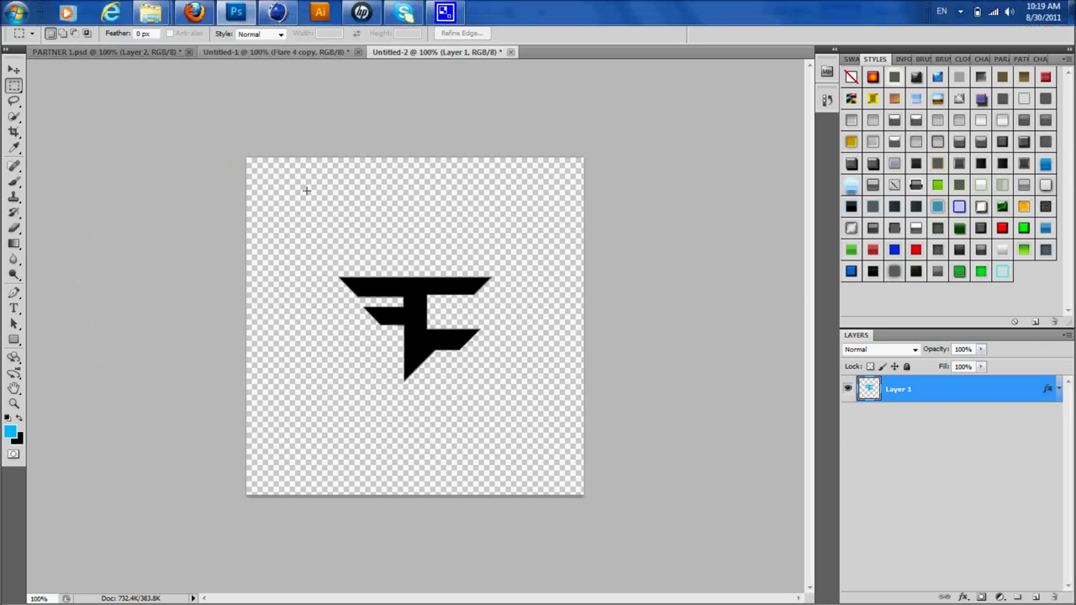
left_click(278, 11)
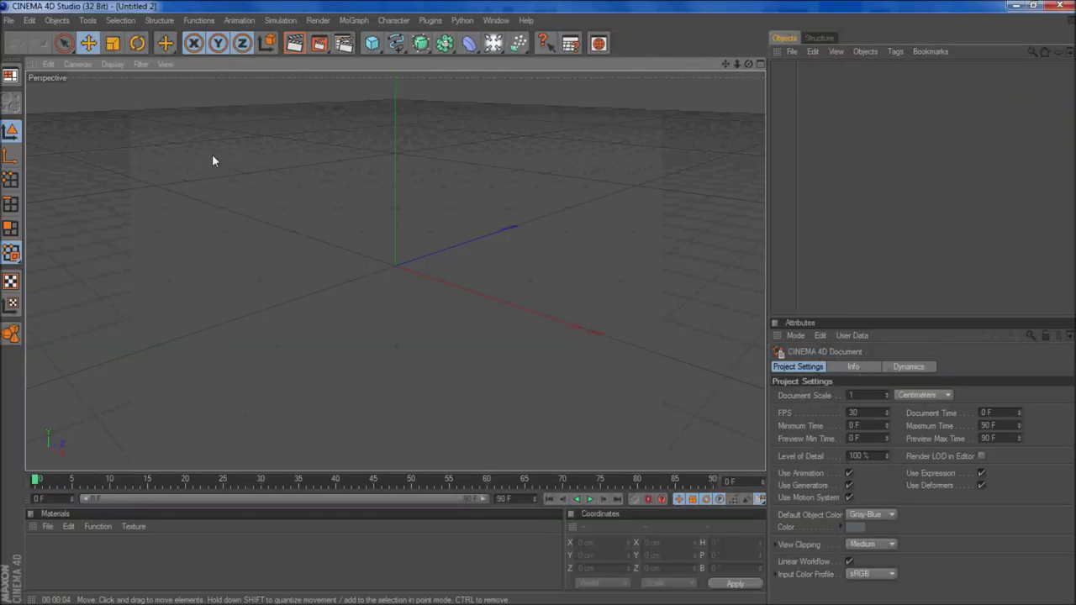
left_click(10, 21)
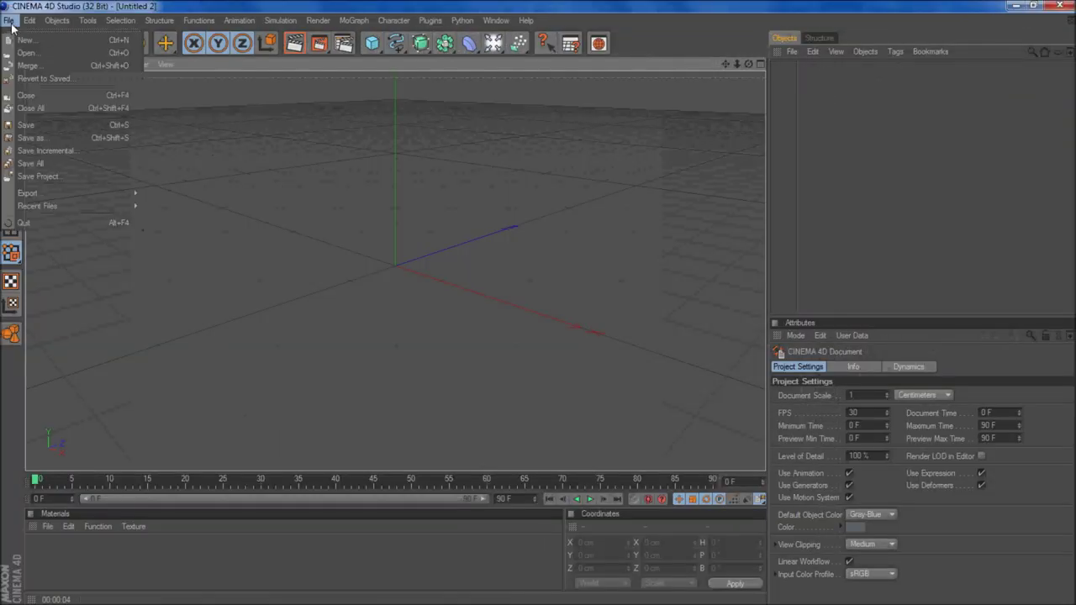
left_click(47, 55)
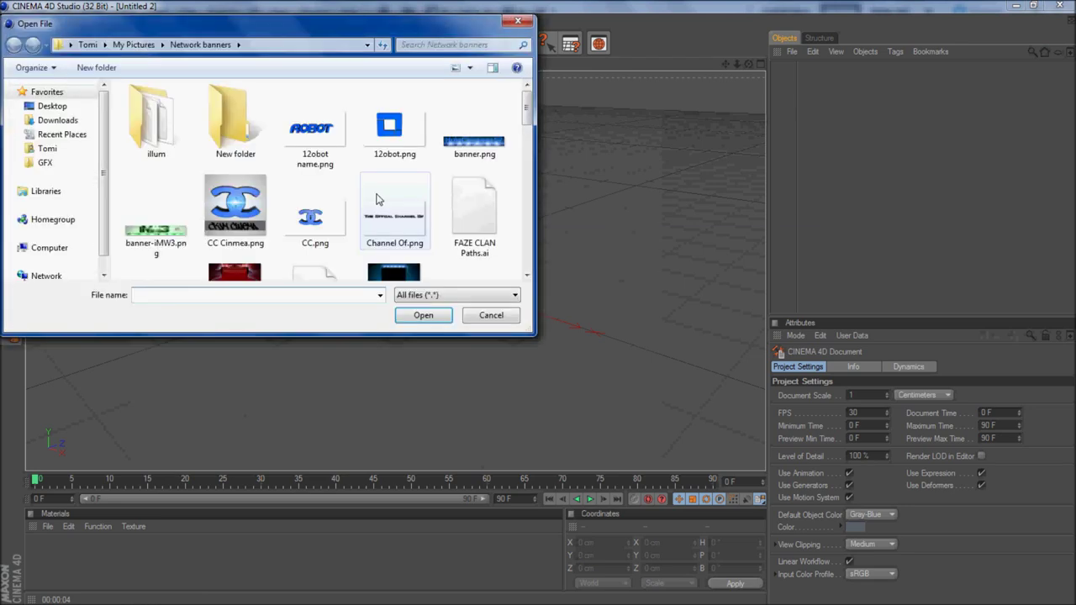
left_click(471, 206)
left_click(425, 321)
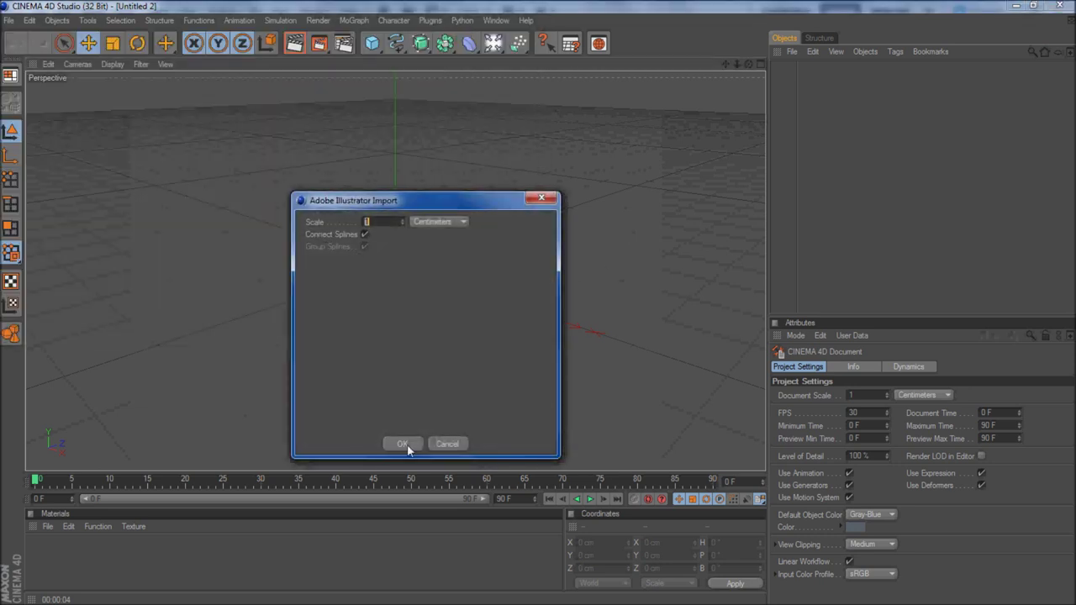
left_click(401, 443)
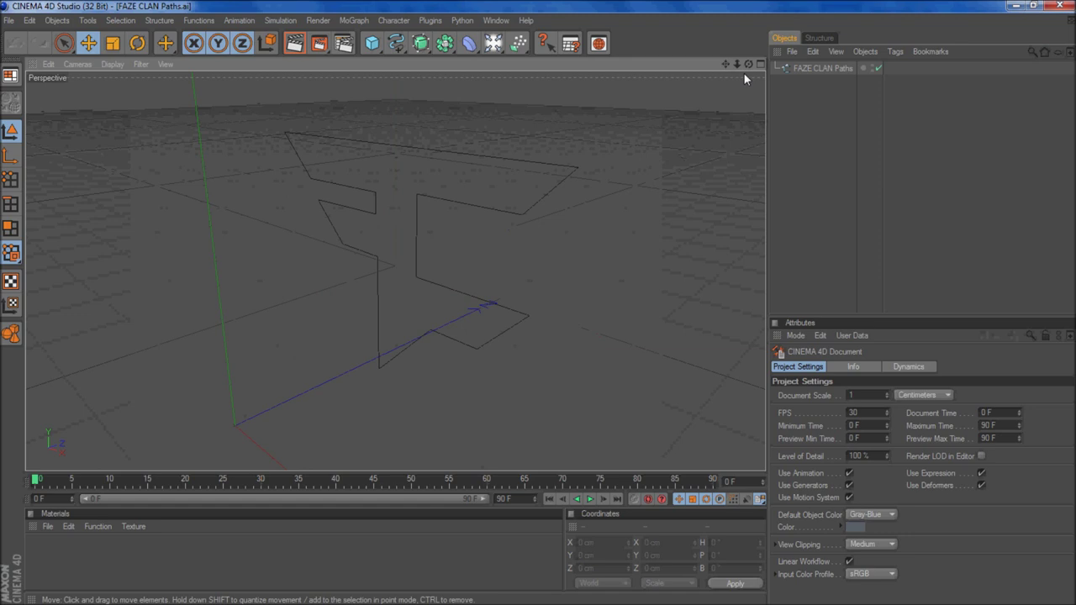
- Move the FAZE CLAN Paths spline down and left, then put it inside a new Extrude NURBS
left_click_drag(748, 64, 538, 302)
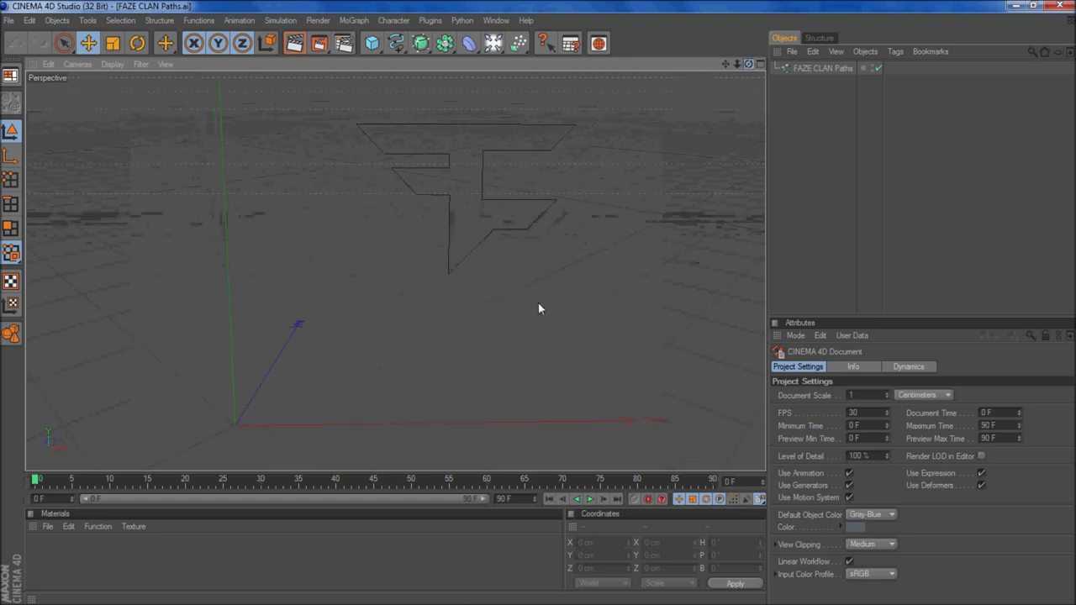
left_click(800, 70)
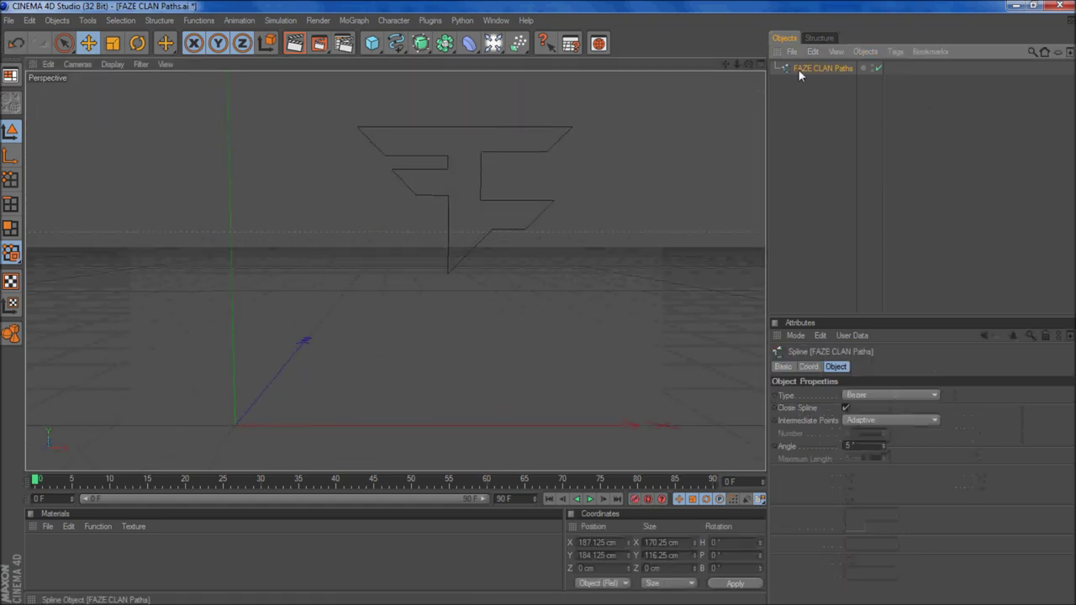
left_click_drag(468, 95, 463, 217)
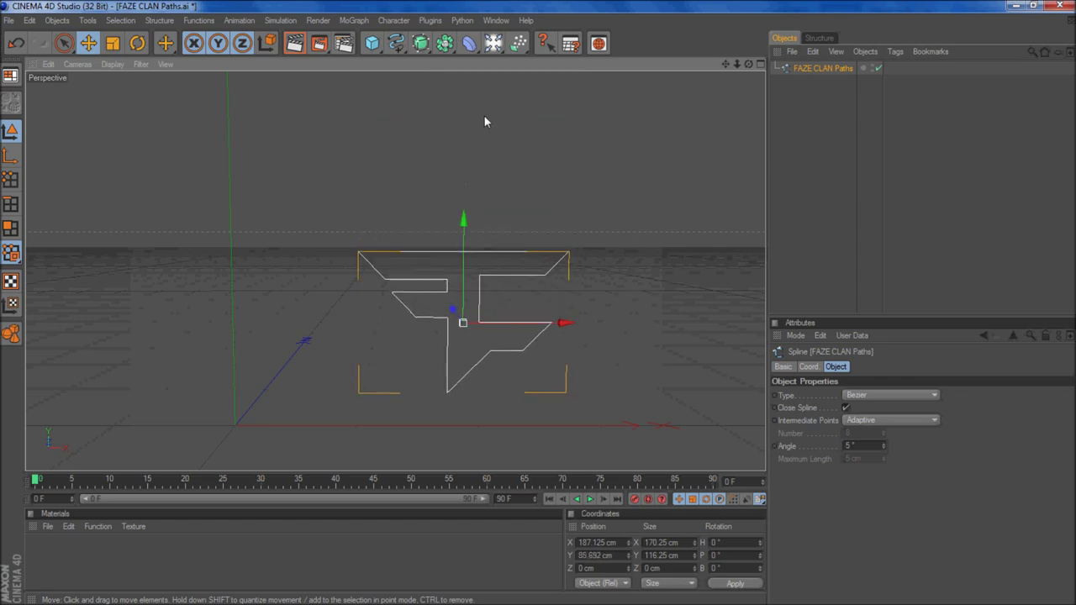
left_click_drag(561, 323, 554, 270)
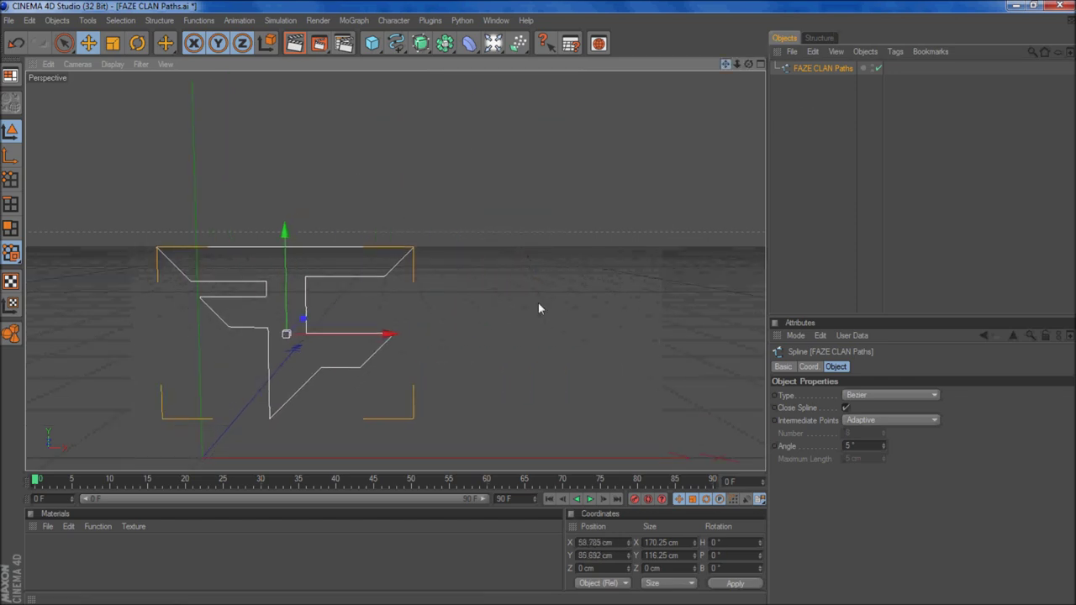
middle_click_drag(538, 302, 538, 303, "alt")
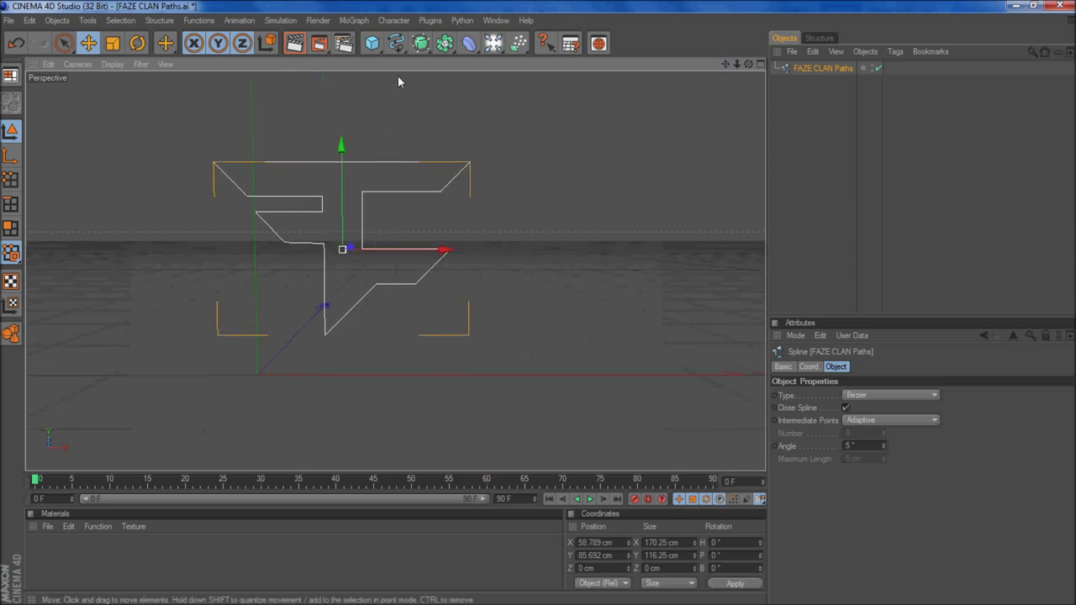
left_click_drag(424, 49, 468, 77)
left_click_drag(816, 82, 821, 67)
- Create material Mat with specular off, reflection on, and pure red (255,0,0) colour
left_click(680, 181)
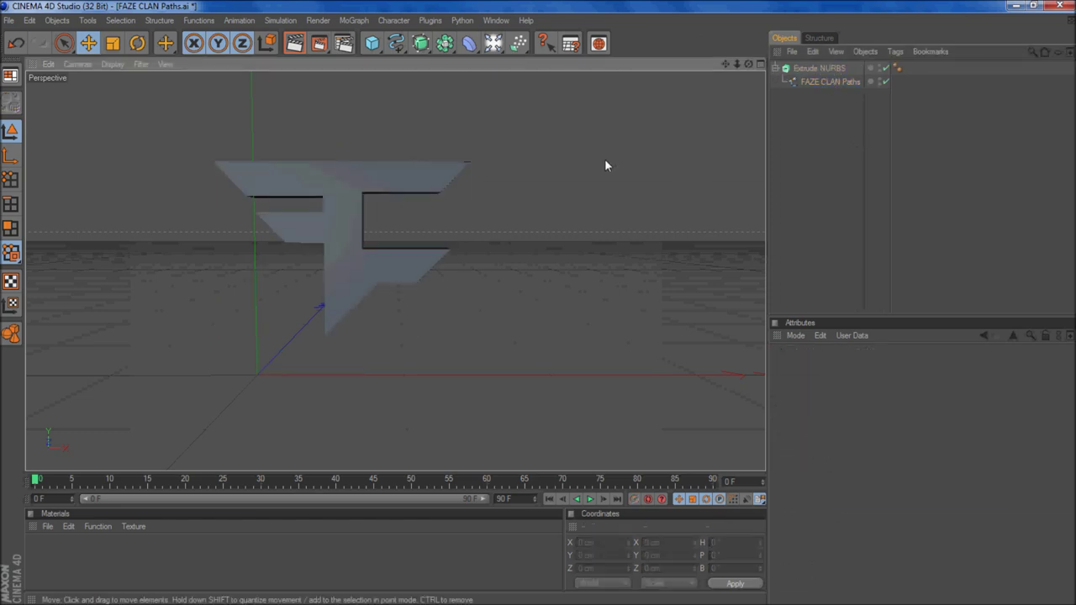
double_click(28, 555)
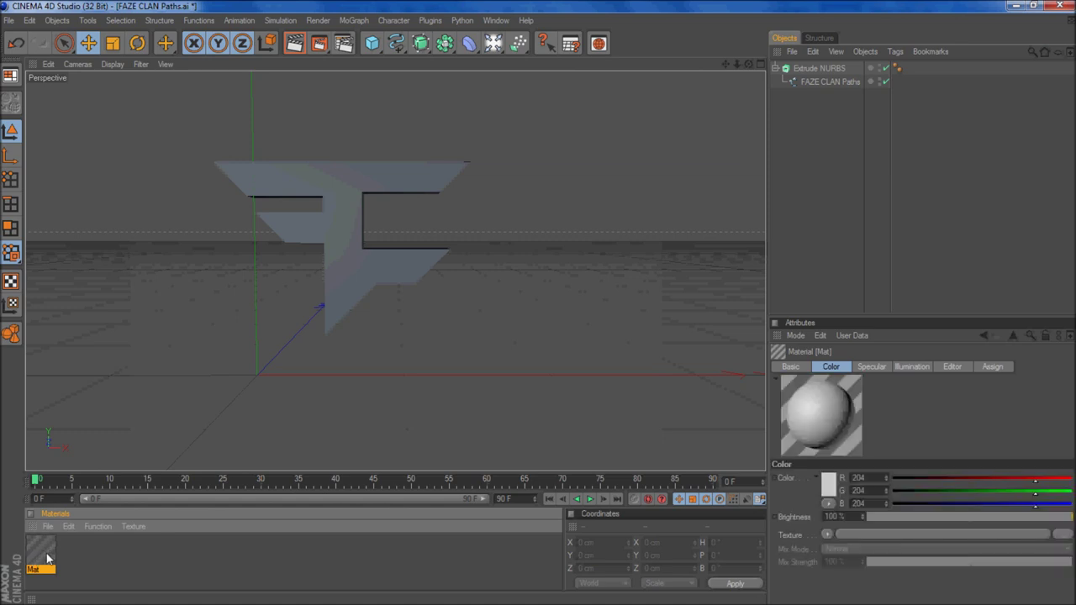
double_click(46, 551)
left_click(233, 279)
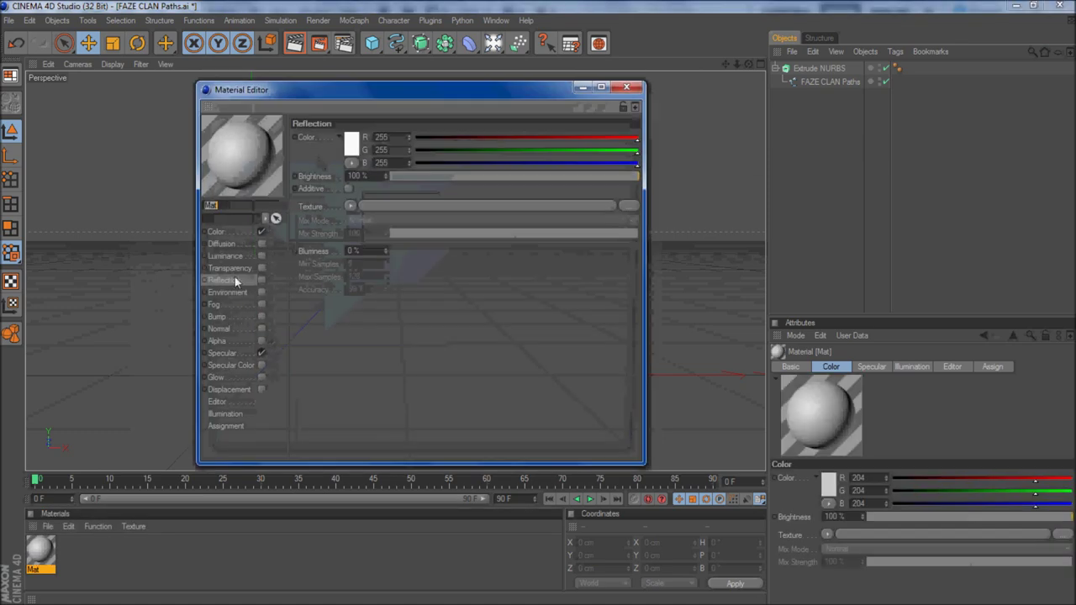
left_click(261, 353)
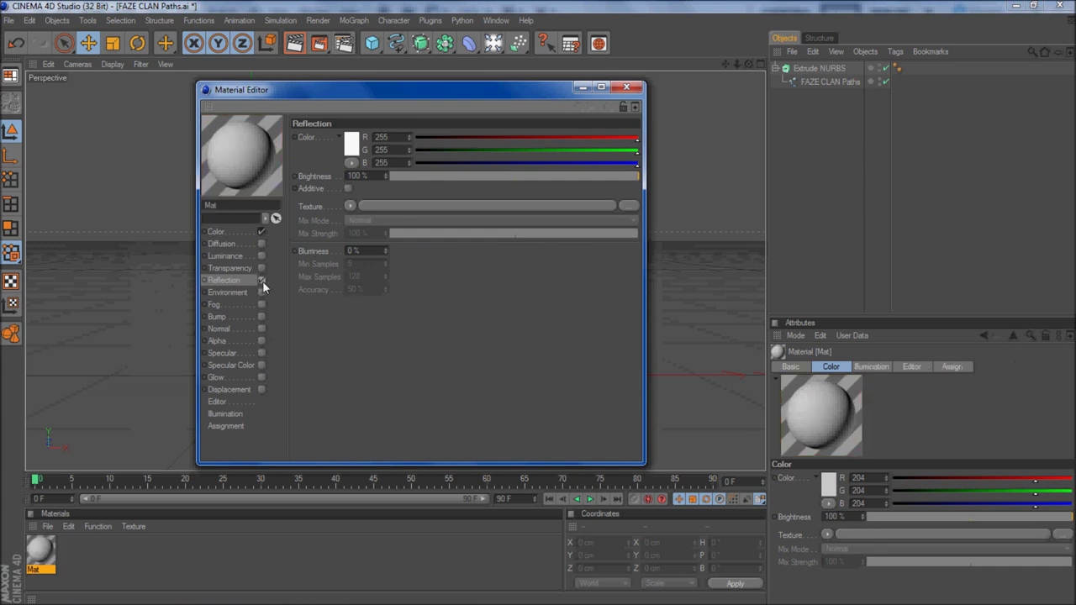
left_click(261, 280)
left_click_drag(526, 179, 514, 177)
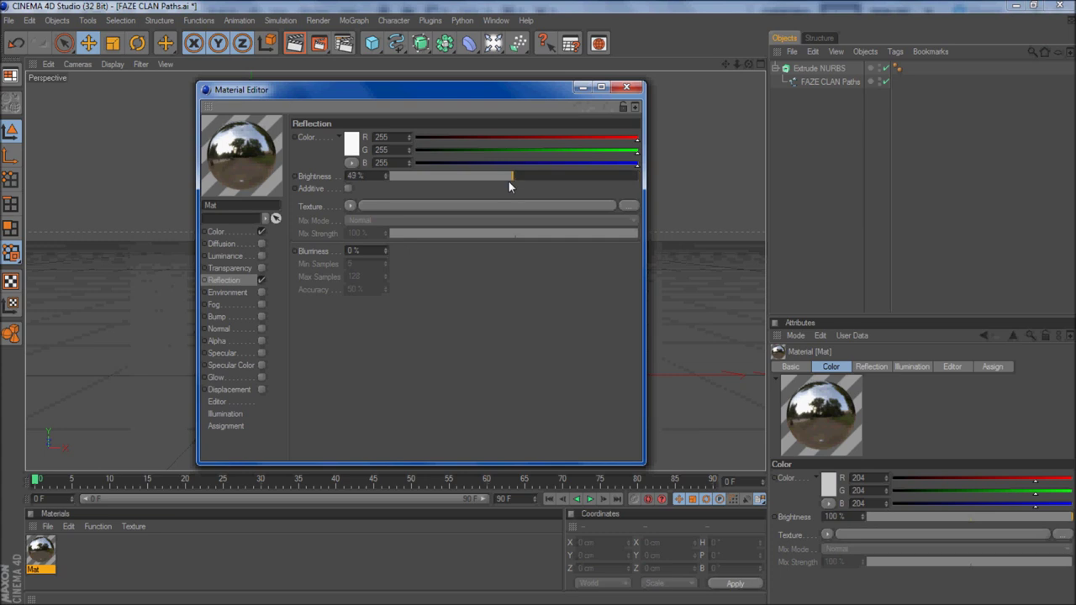
left_click(216, 231)
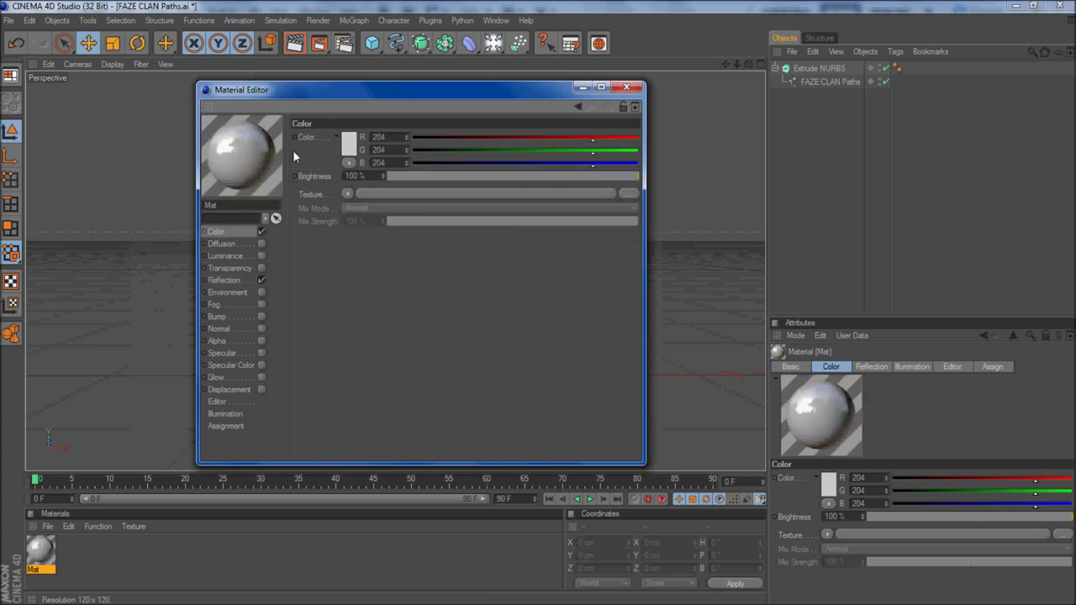
left_click(348, 143)
left_click_drag(332, 149, 353, 98)
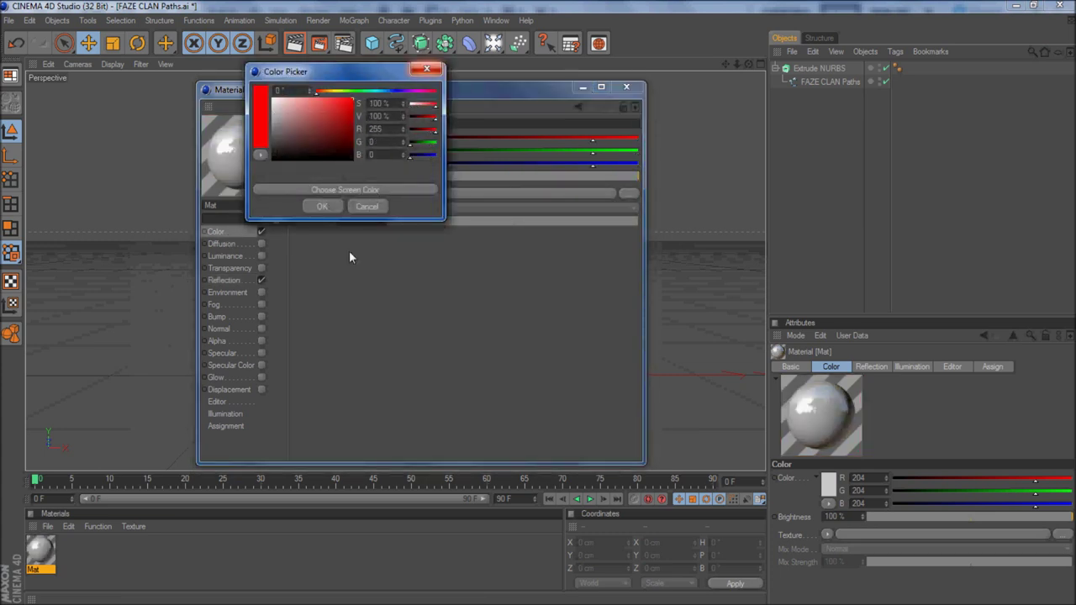
left_click(322, 206)
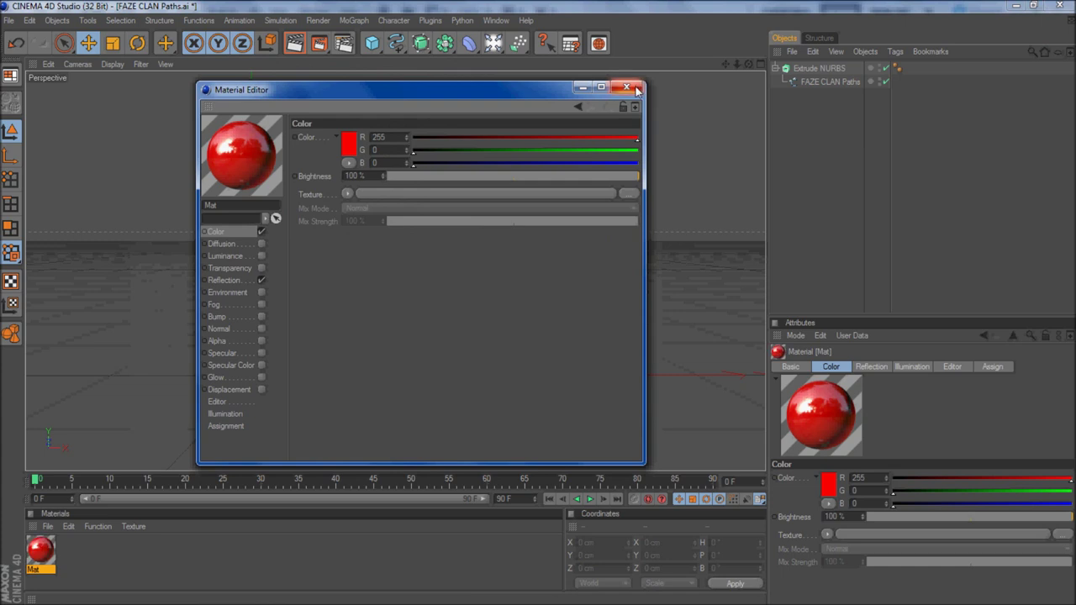
- Set Mat's reflection strength to 49% and apply it to the extruded F logo
left_click(216, 282)
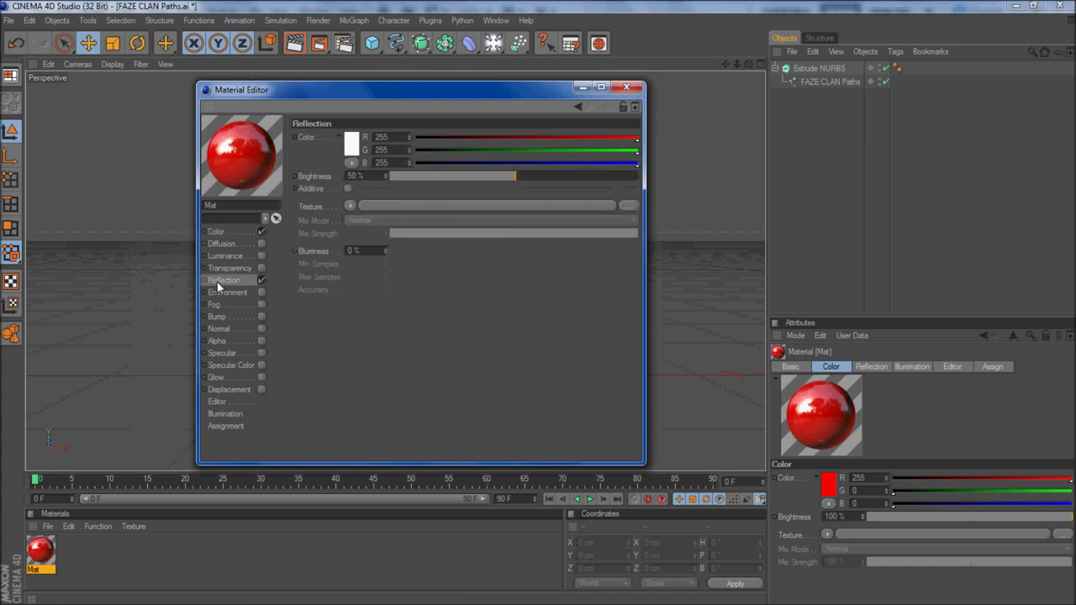
left_click_drag(533, 176, 498, 179)
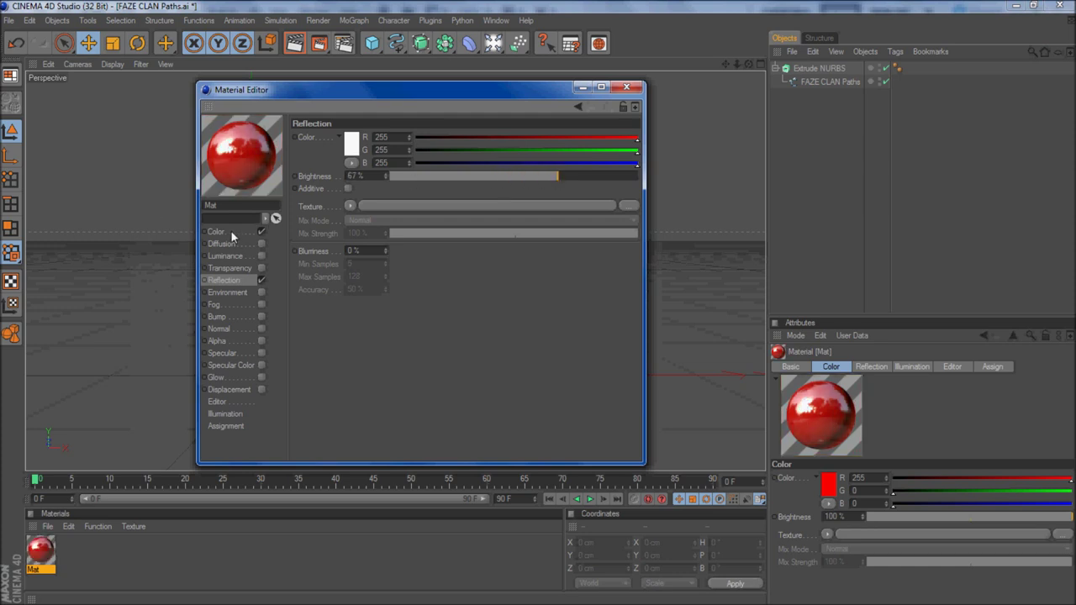
left_click_drag(544, 176, 513, 177)
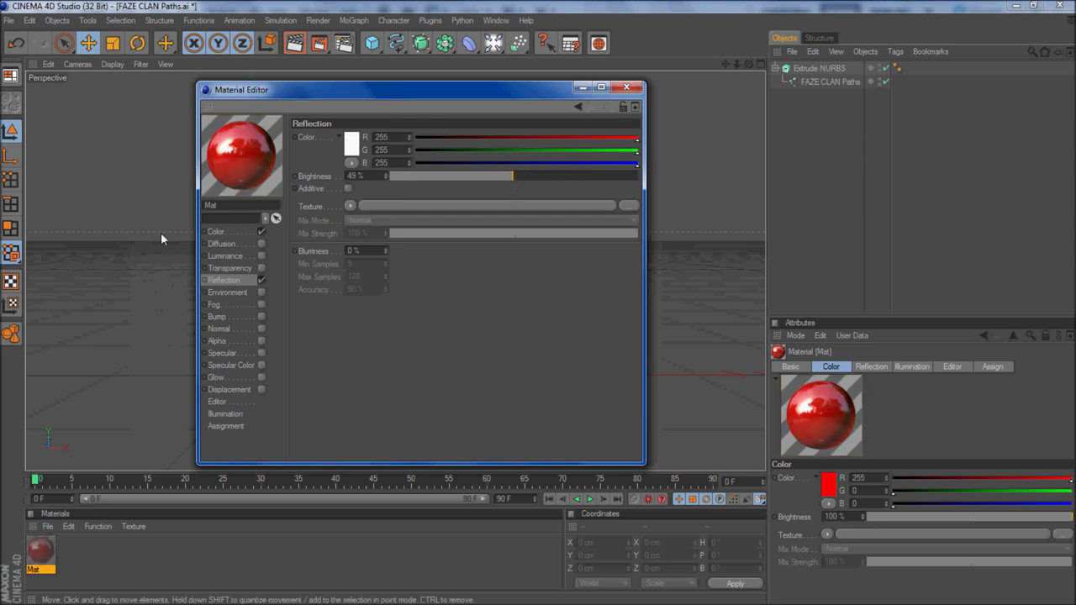
left_click(627, 87)
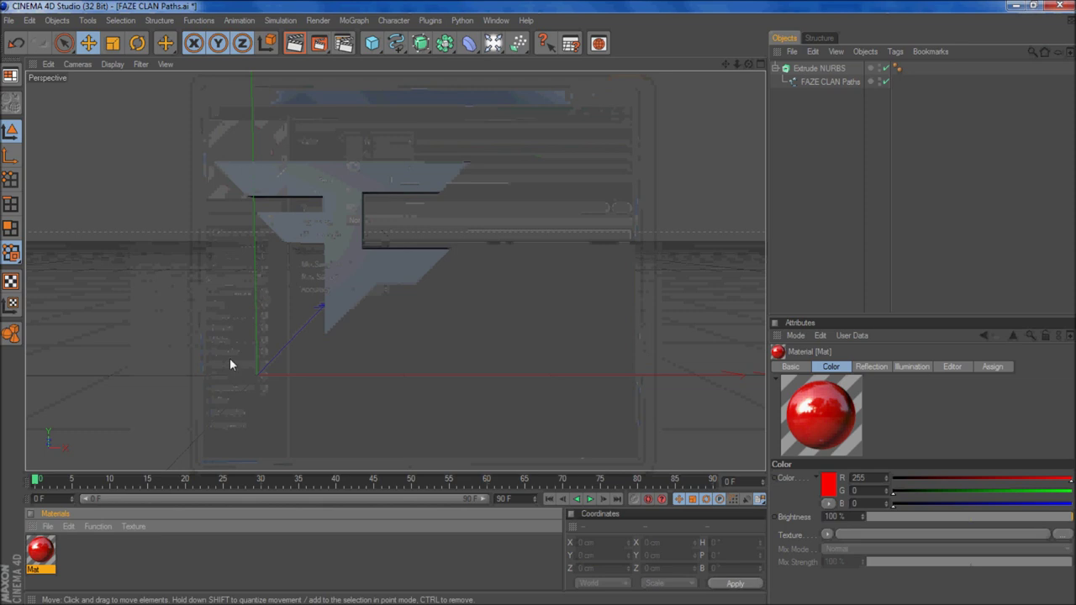
left_click_drag(40, 551, 245, 368)
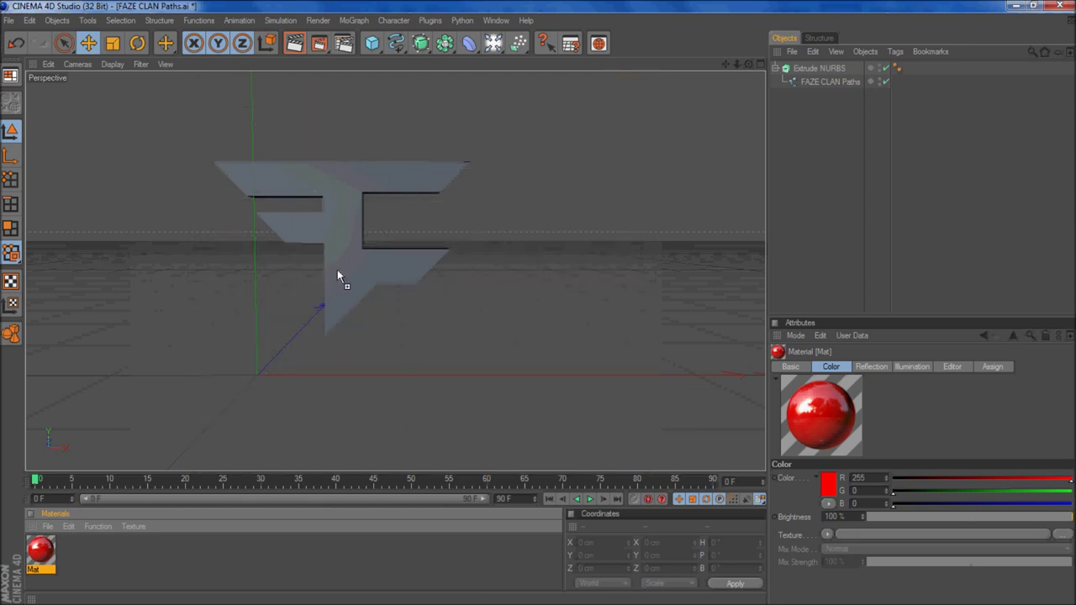
left_click_drag(338, 270, 338, 270)
- Create Mat.1 with a near-black RGB 10 colour and reflection enabled at 51%
double_click(83, 561)
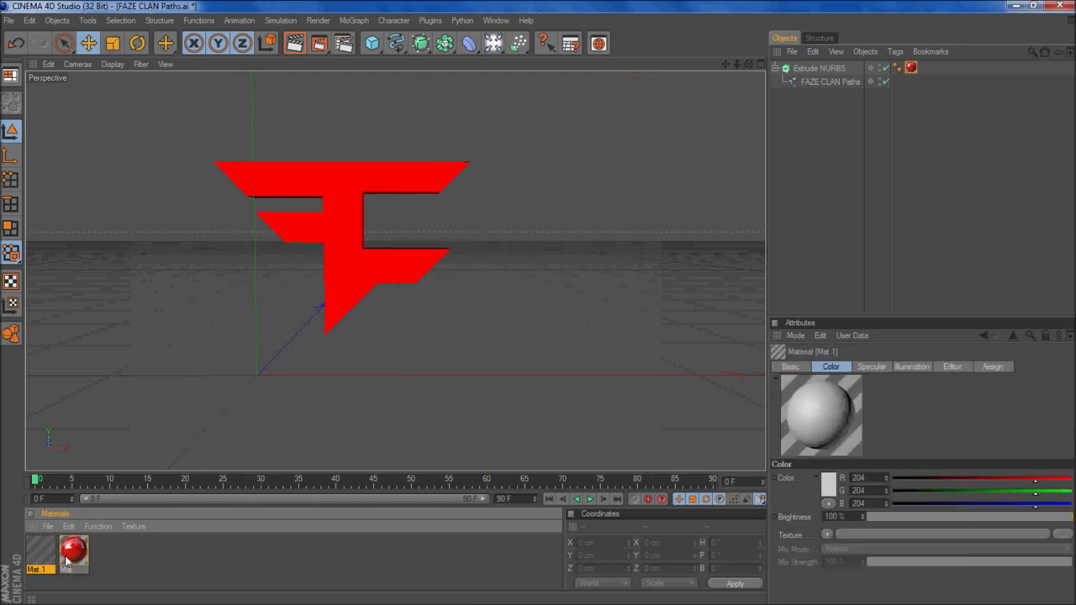
double_click(40, 556)
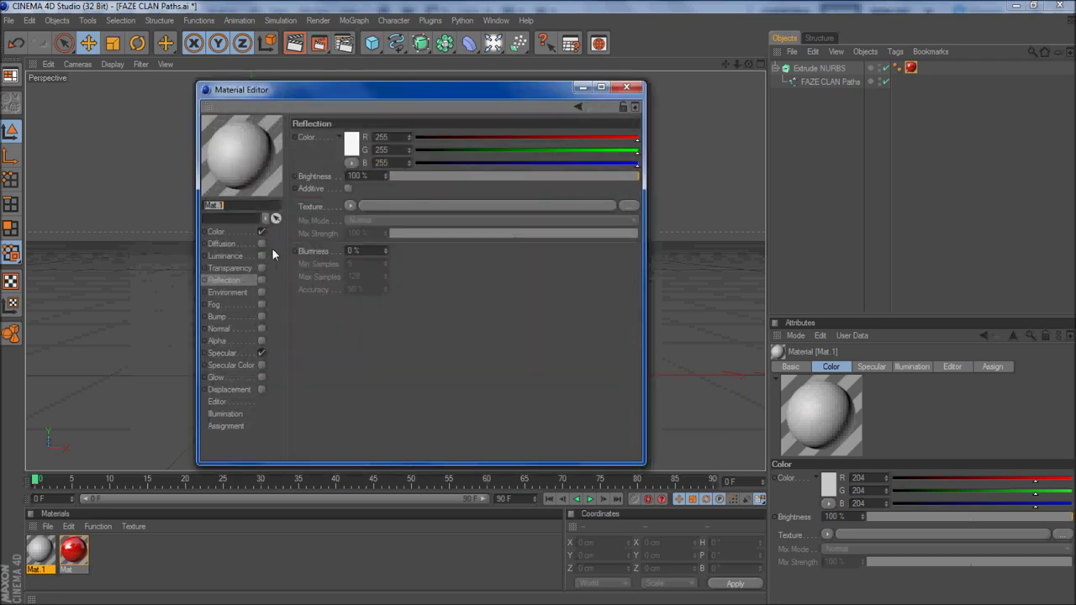
left_click(348, 144)
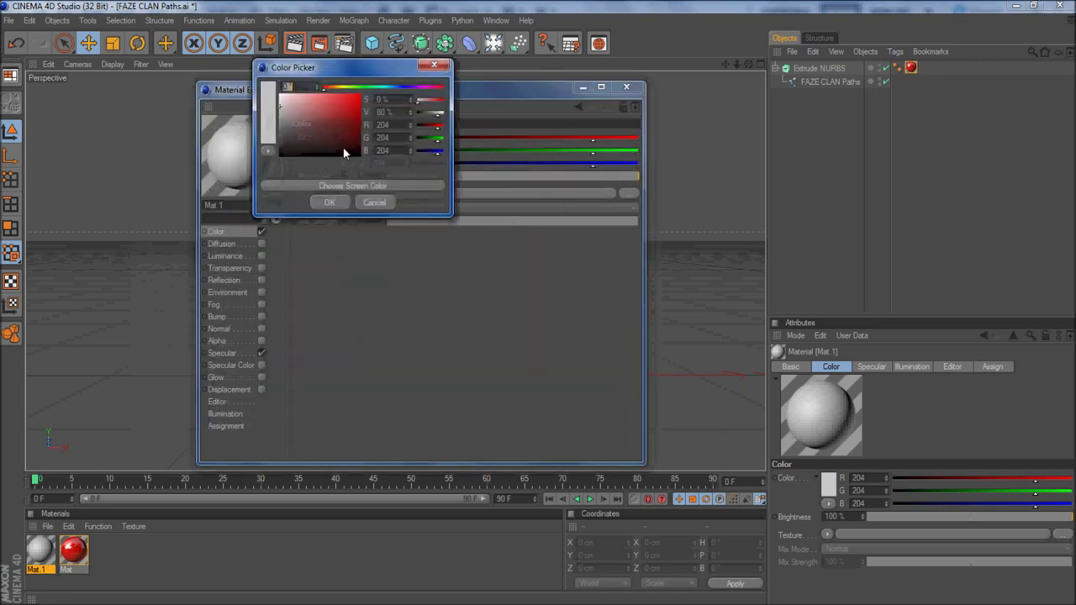
left_click_drag(343, 152, 280, 153)
left_click(329, 204)
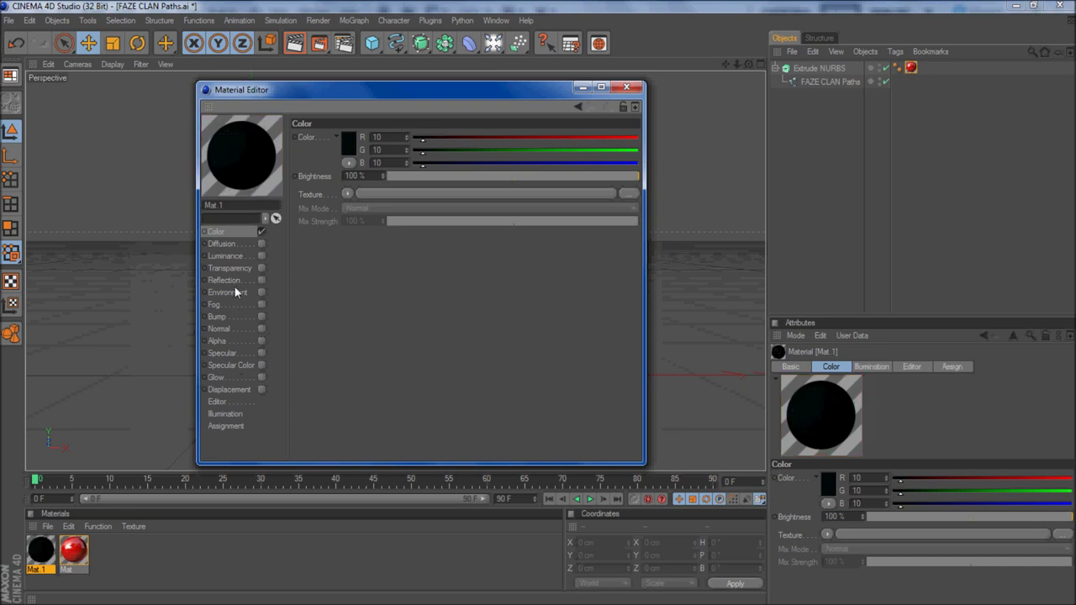
left_click(260, 280)
left_click(517, 176)
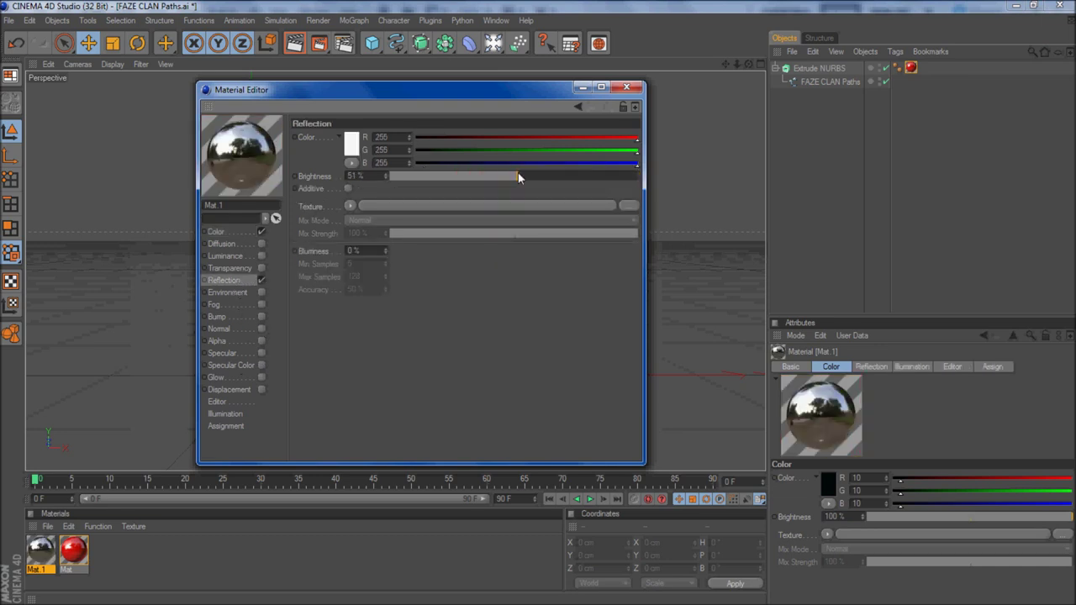
left_click(633, 88)
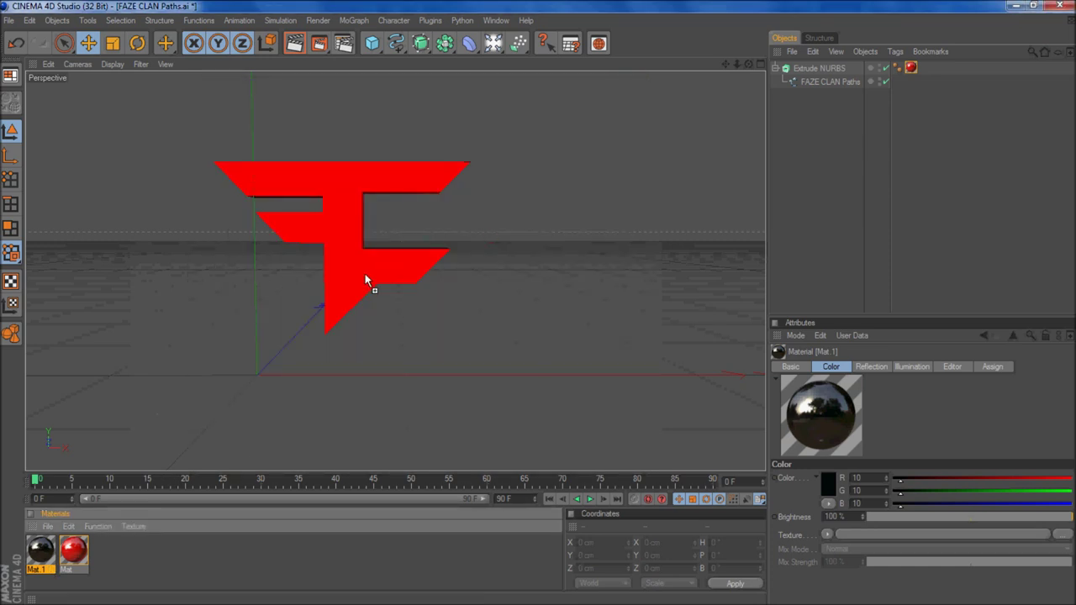
- Apply Mat.1 to the Extrude NURBS and restrict its texture tag to selection C1
left_click_drag(385, 263, 385, 264)
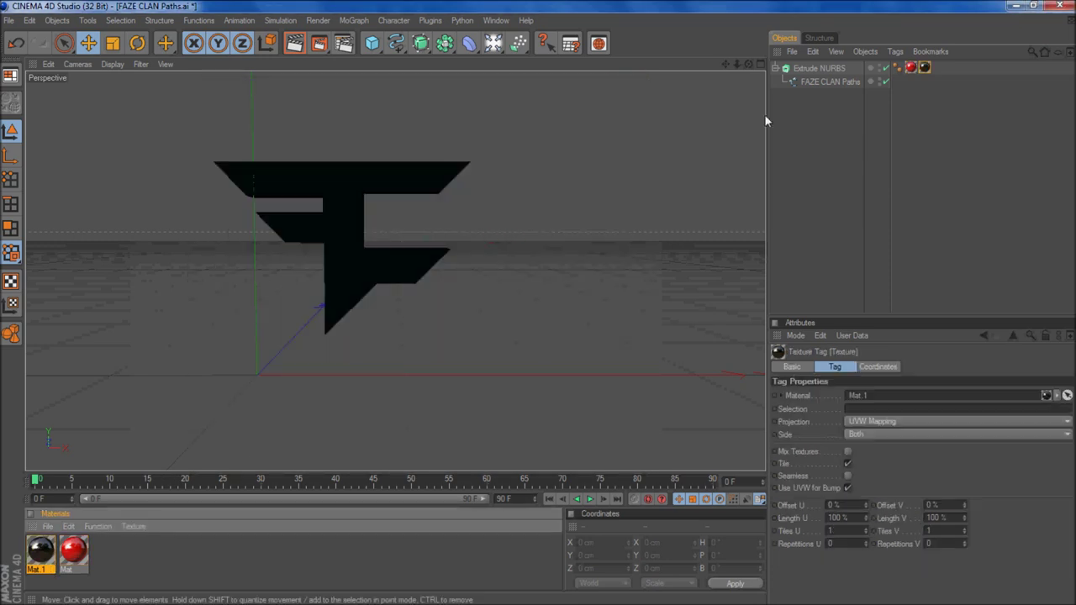
left_click(928, 67)
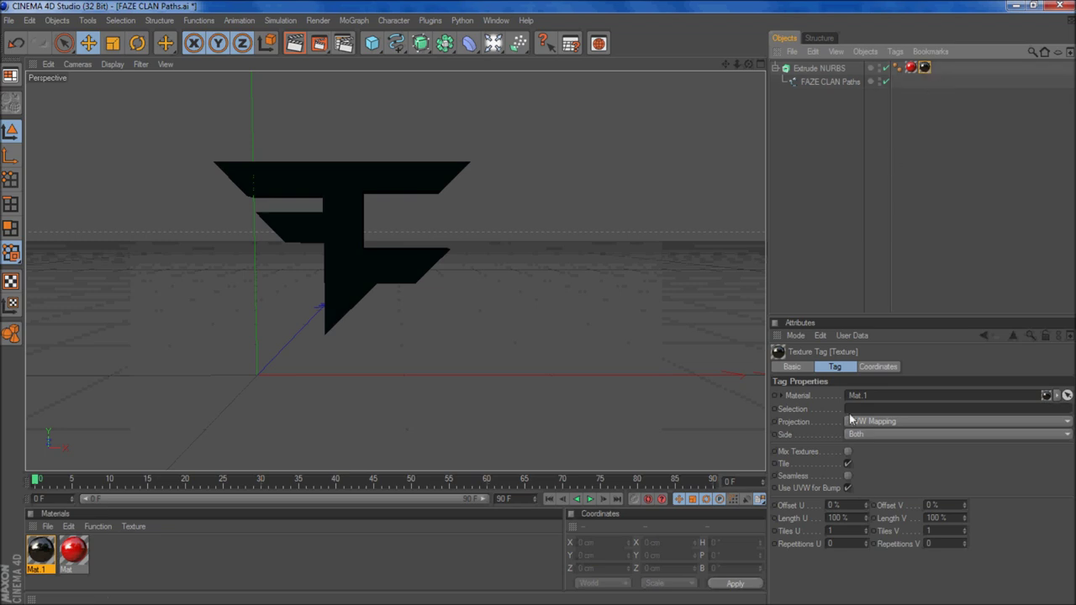
left_click(889, 407)
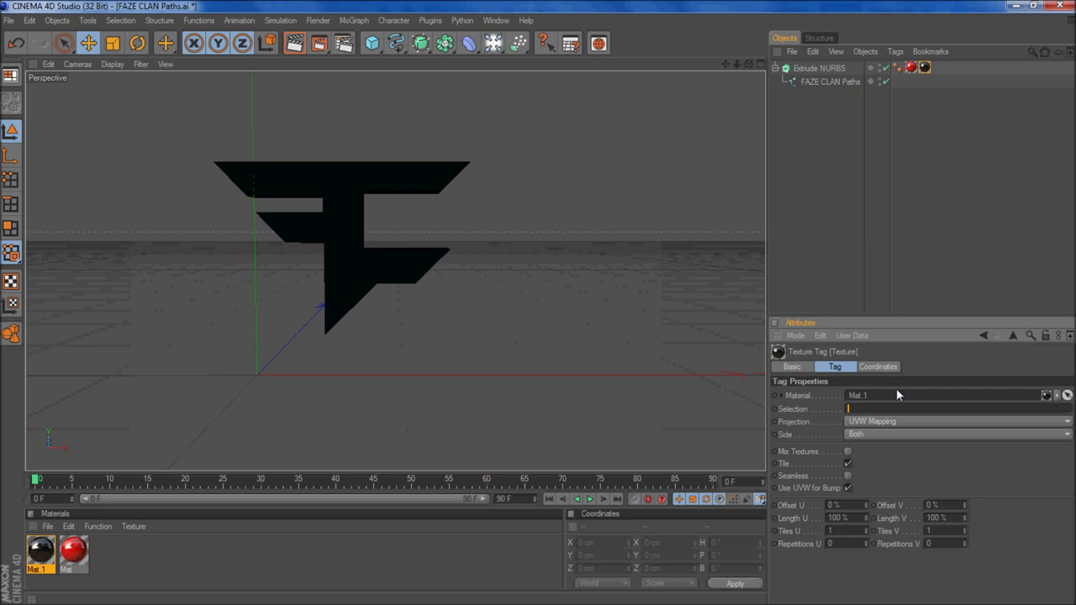
type("C1")
key("Return")
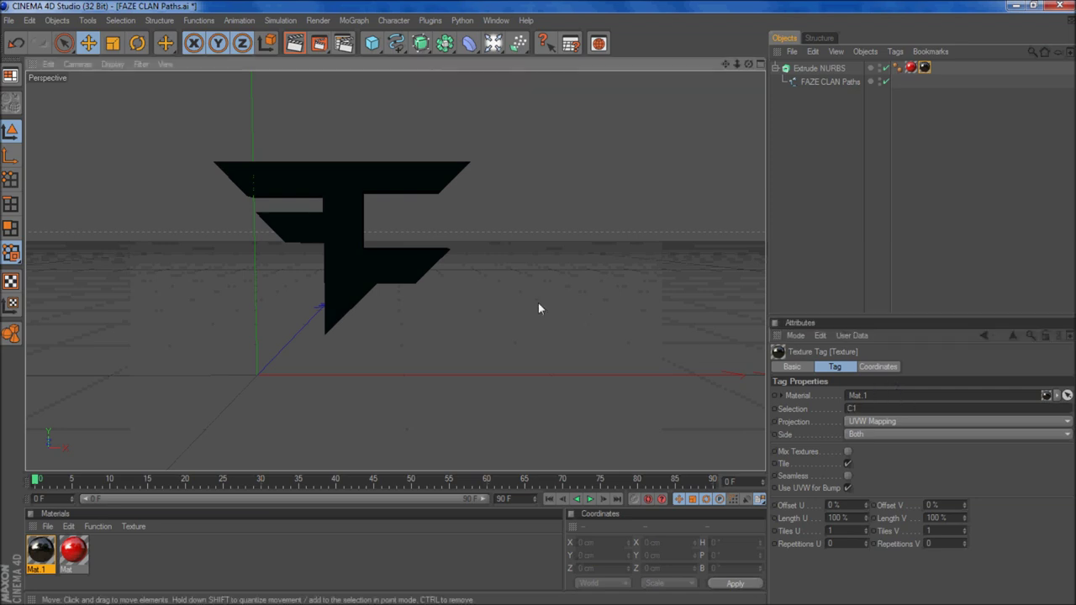
- Orbit the viewport to check the black front face against the red sides
left_click(695, 261)
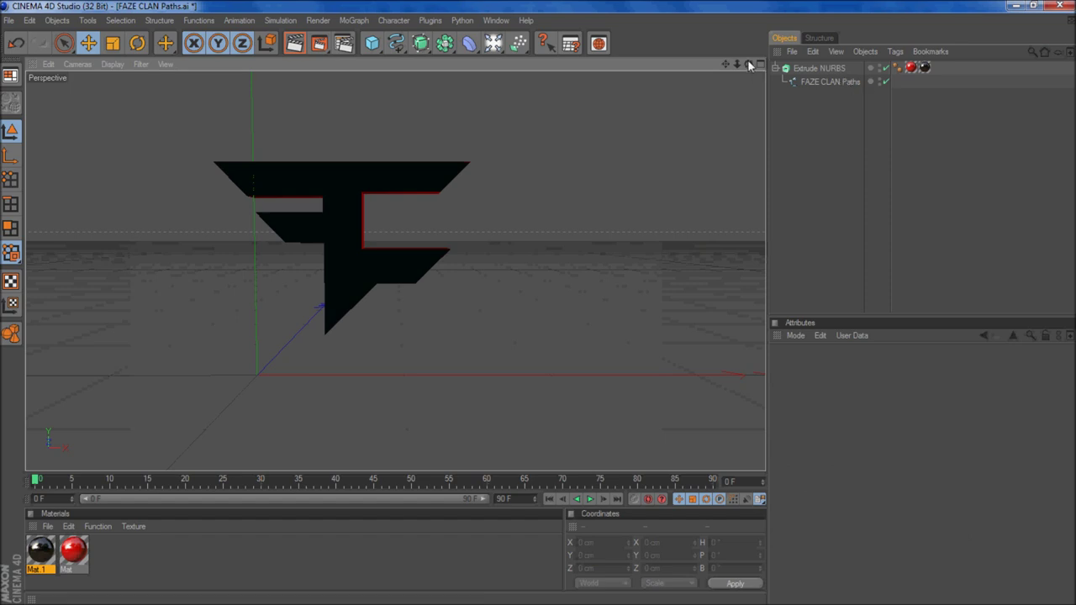
left_click_drag(747, 64, 538, 304)
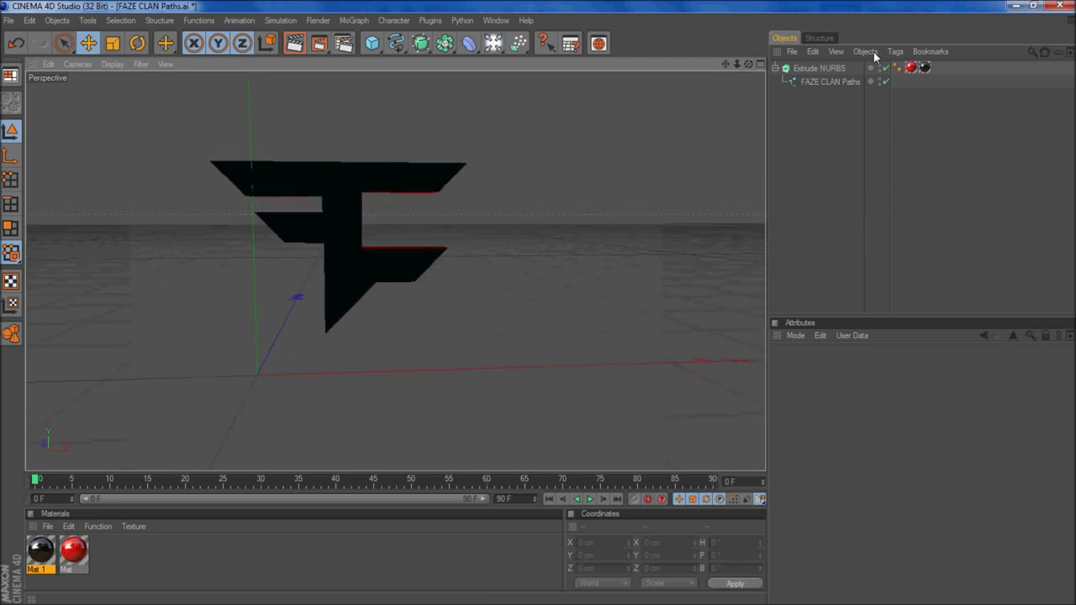
left_click(820, 68)
- Set both start and end caps to Fillet with a 1 cm radius
left_click(853, 395)
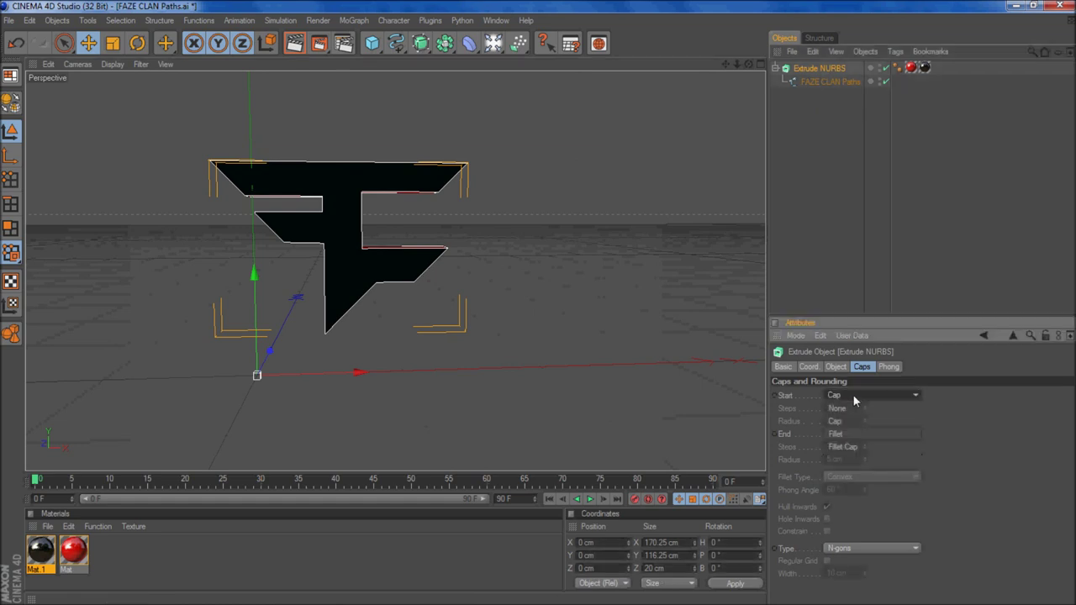
left_click(855, 444)
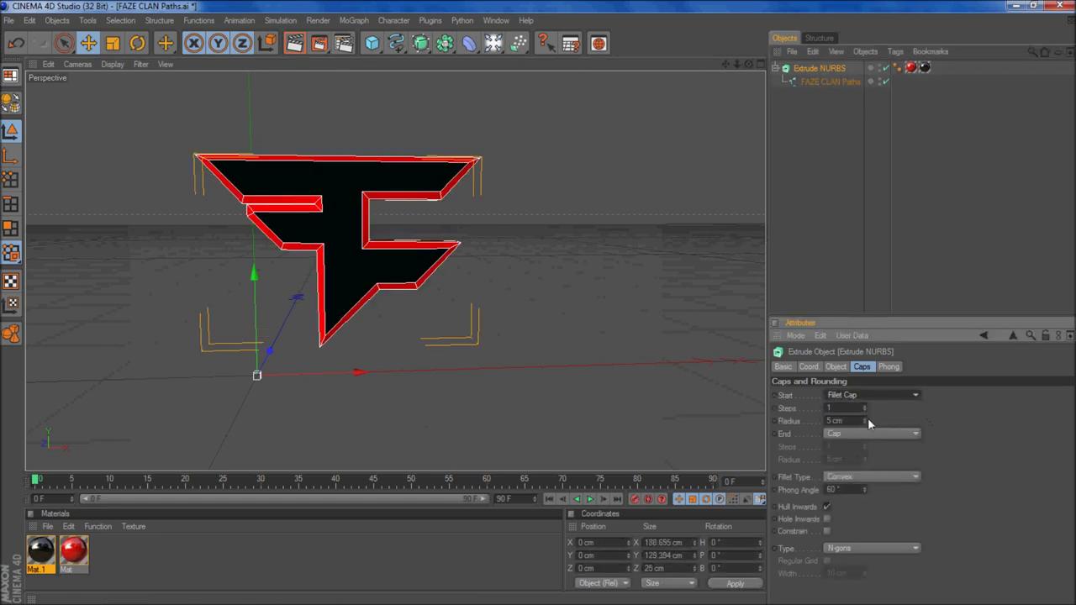
left_click_drag(863, 422, 863, 427)
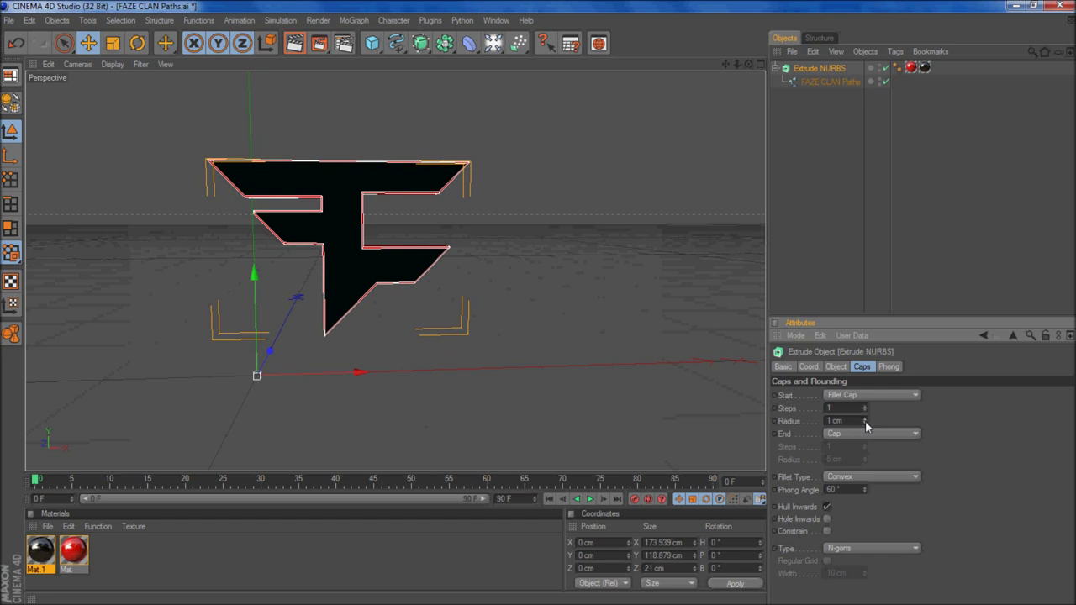
left_click(868, 430)
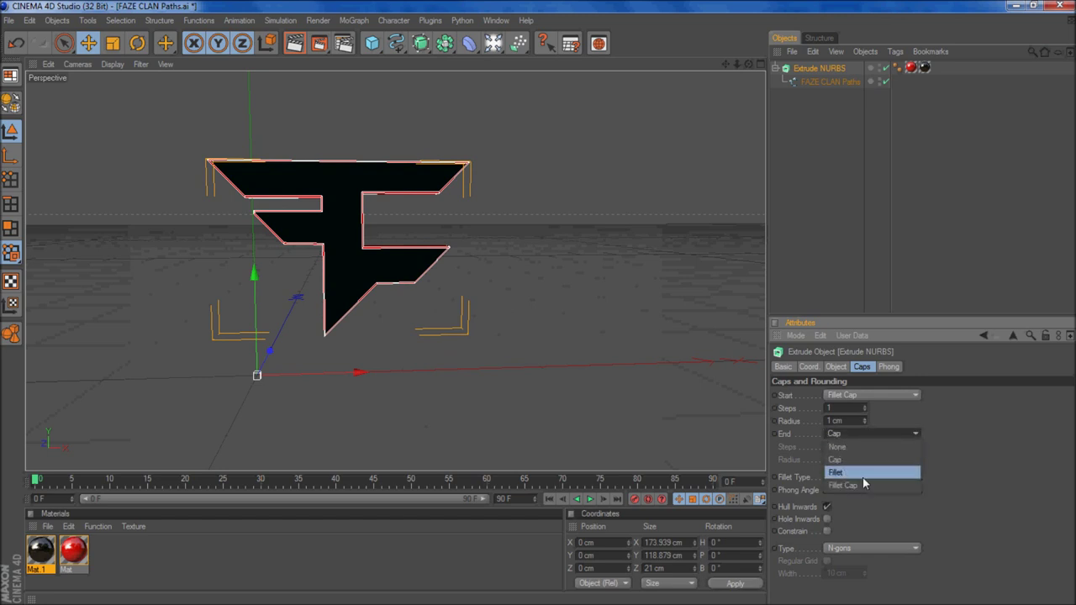
left_click(866, 470)
left_click_drag(864, 460, 865, 464)
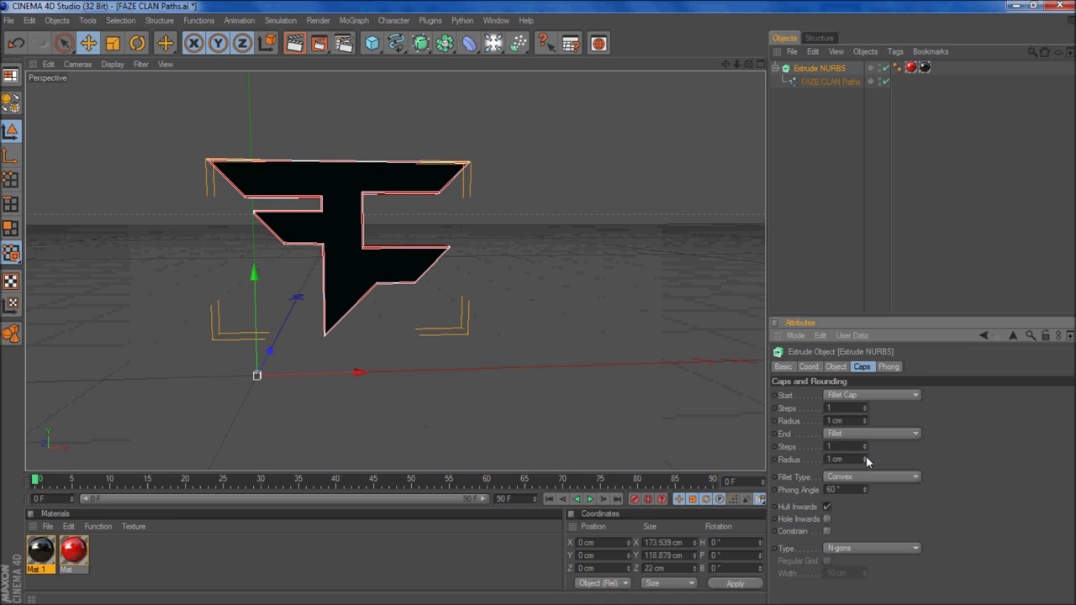
- Orbit around the deselected logo to inspect its rounded edges
left_click(819, 210)
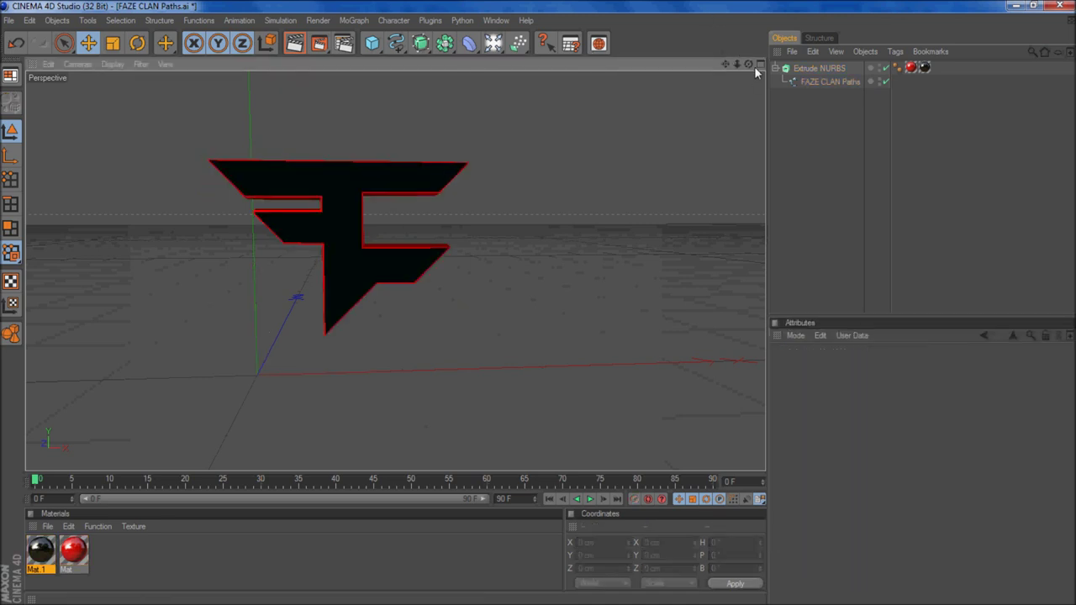
left_click_drag(749, 65, 538, 309)
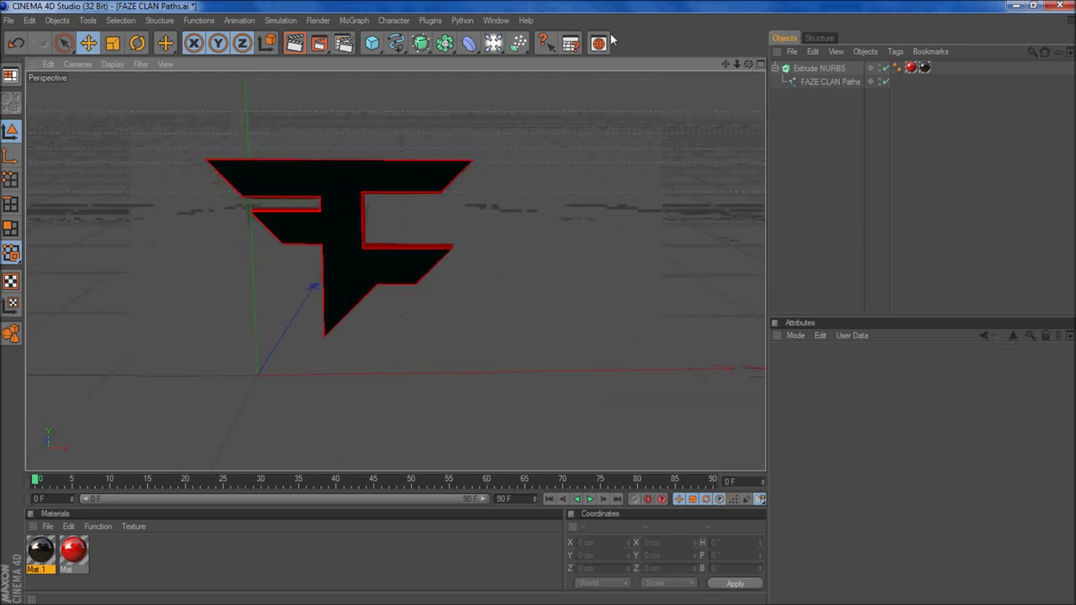
left_click(344, 43)
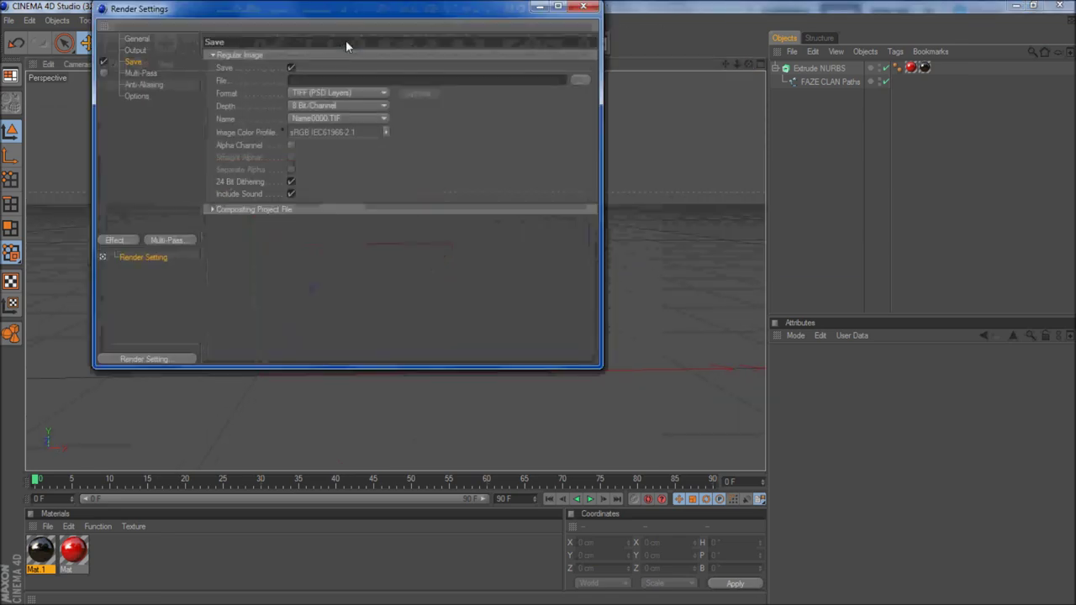
- Set the output size to 1280×720 at 96 DPI resolution
left_click(137, 50)
double_click(290, 68)
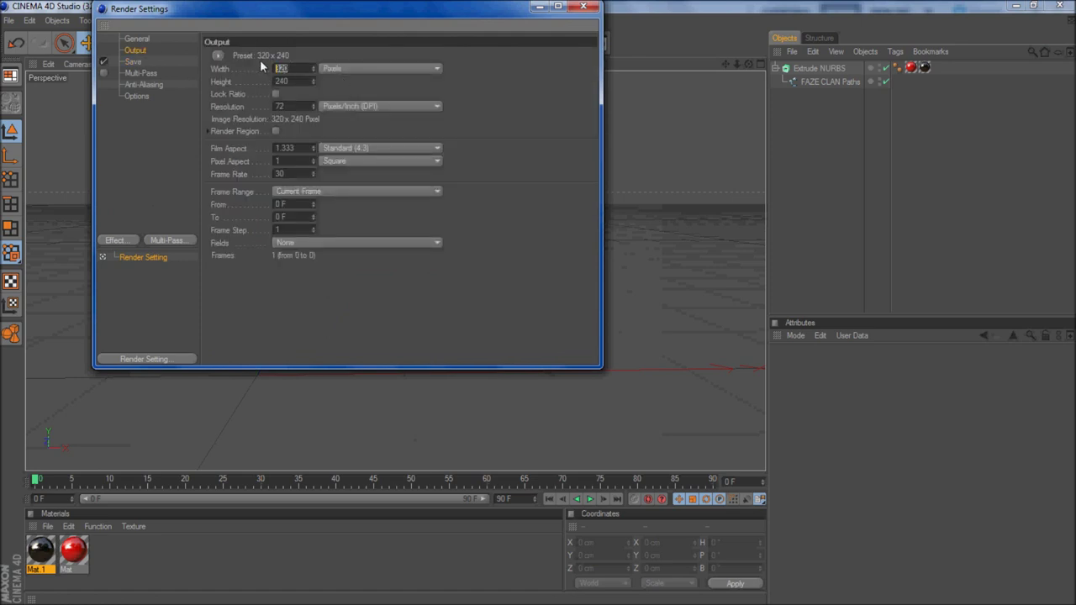
type("1280")
key("Tab")
type("720")
key("Tab")
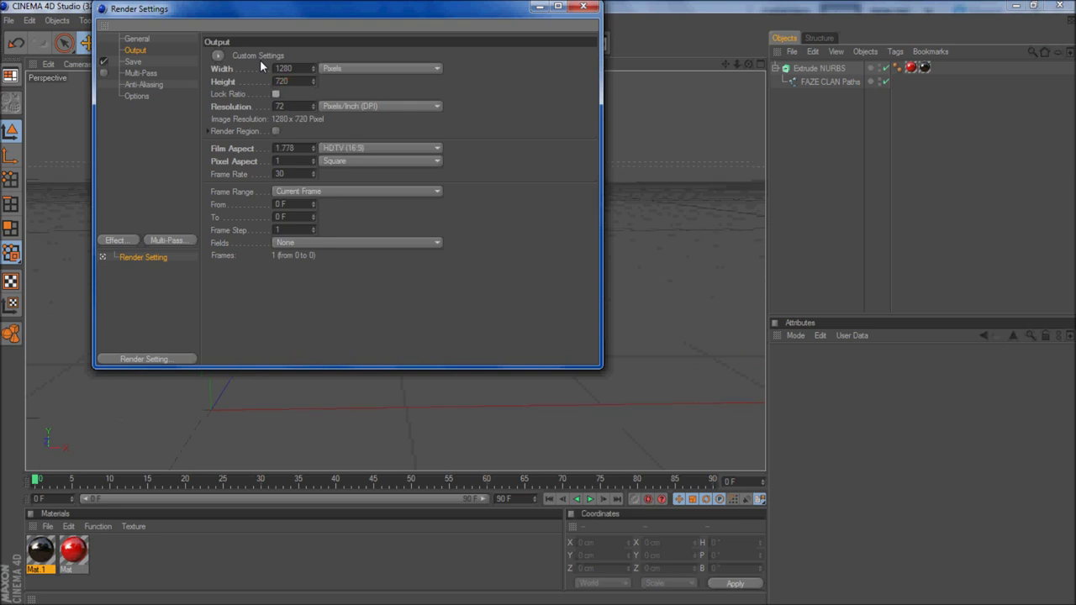
type("96")
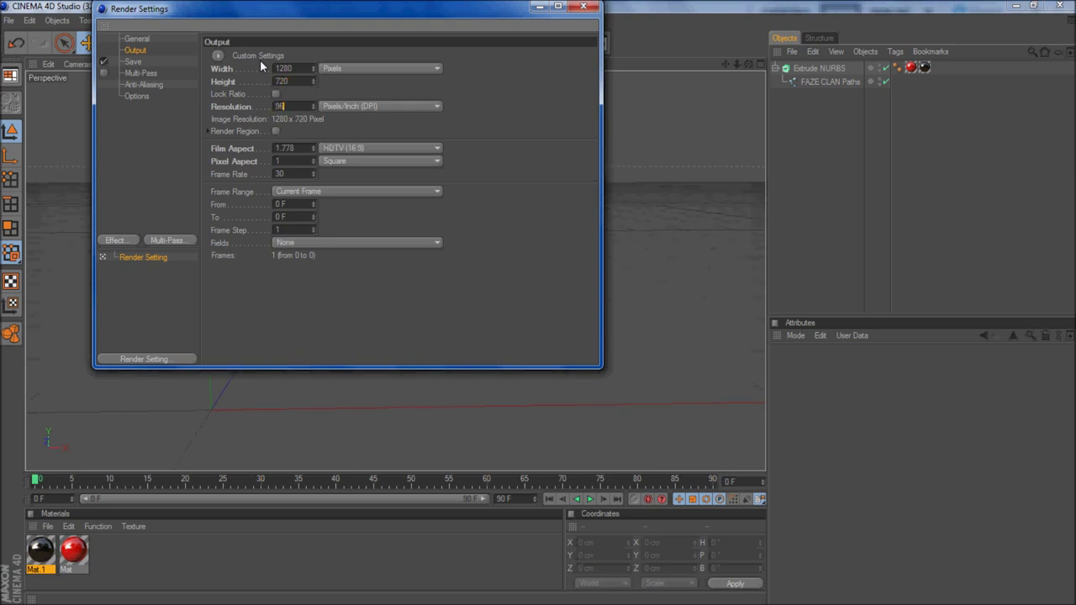
- Save renders in PNG format with an alpha channel
left_click(134, 62)
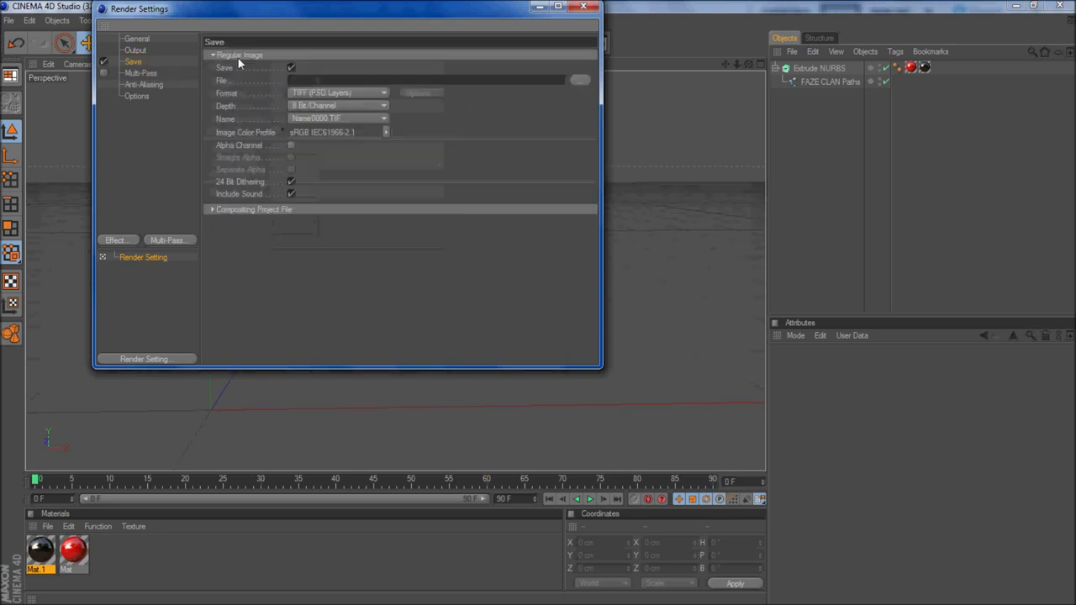
left_click(372, 93)
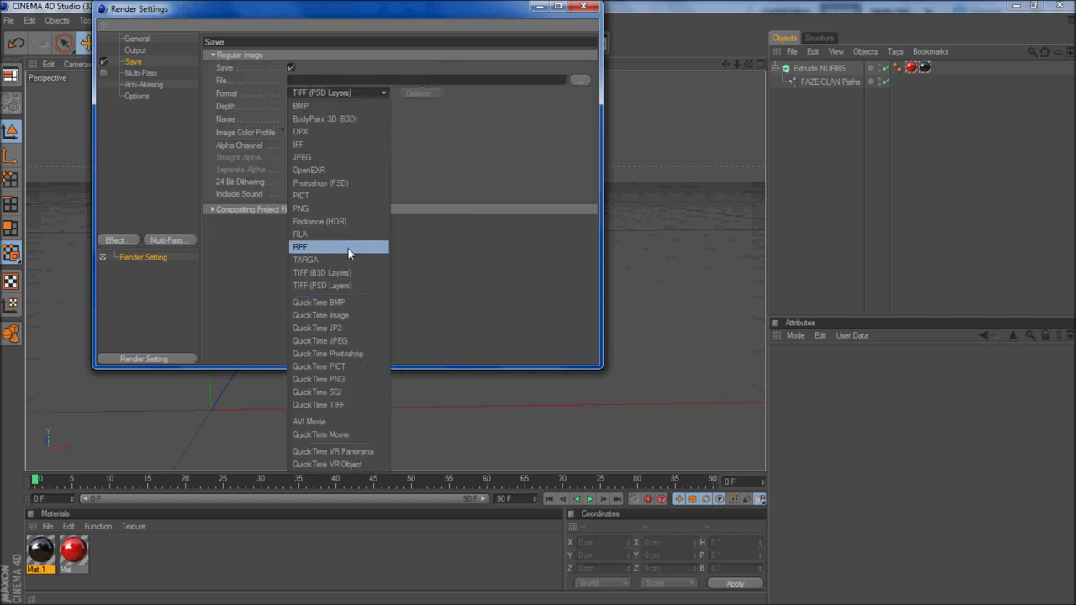
left_click(346, 210)
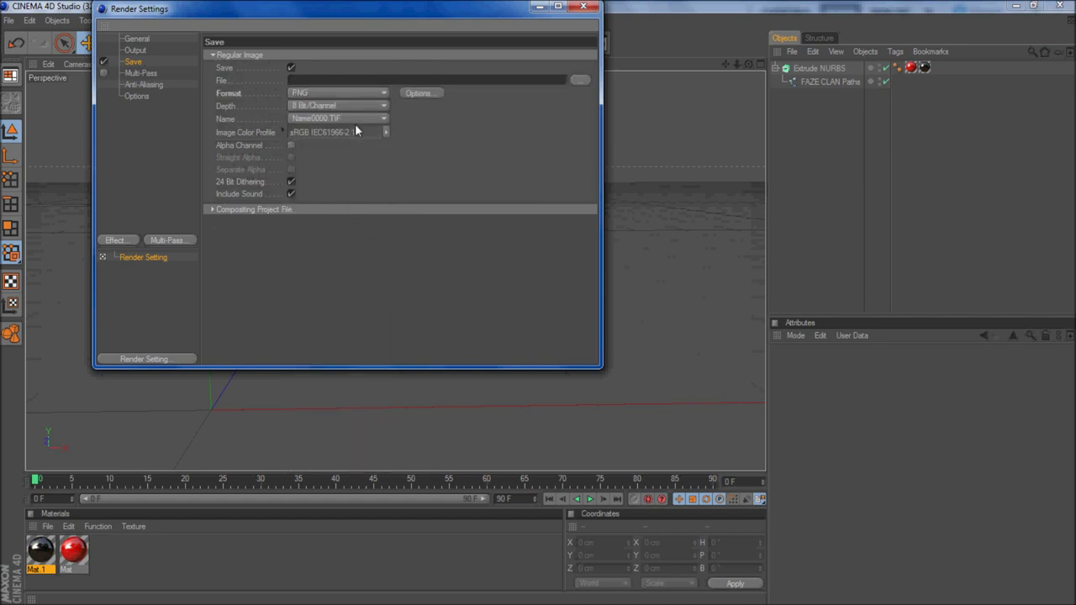
left_click(291, 146)
left_click(415, 93)
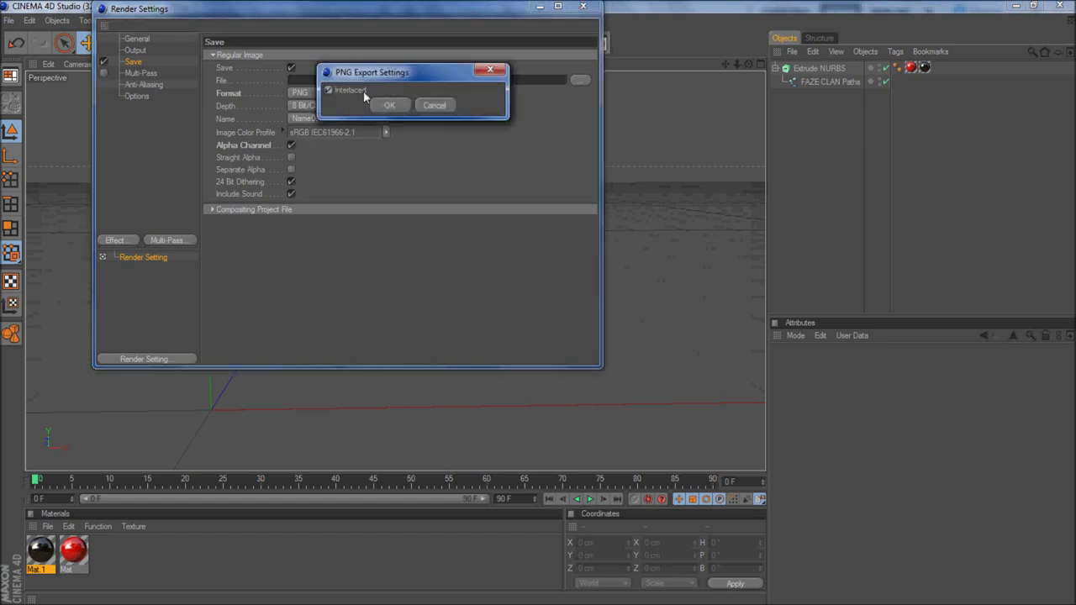
left_click(389, 105)
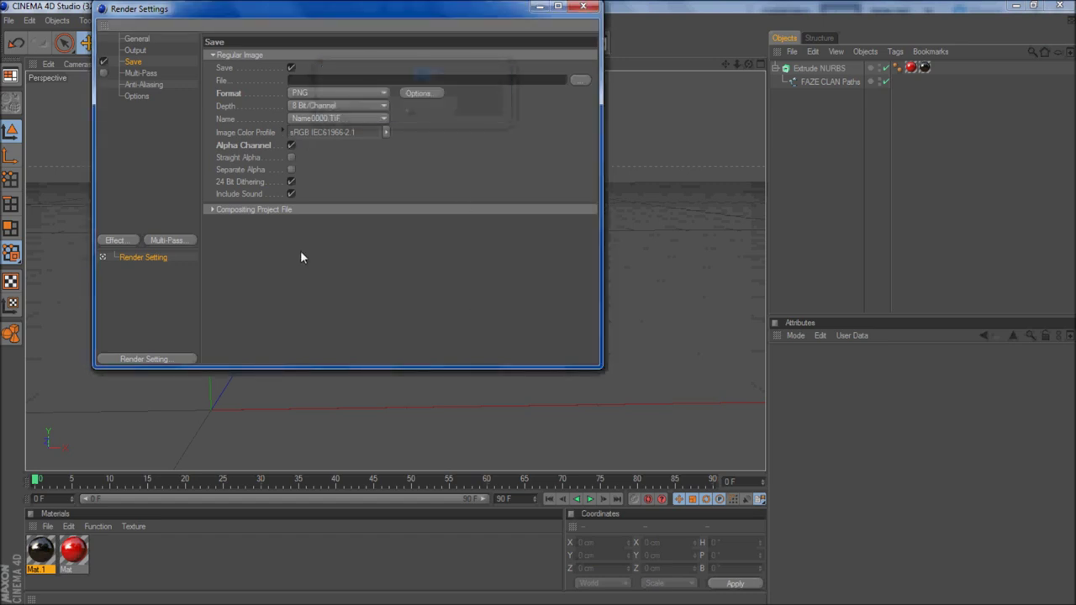
left_click(132, 242)
- Add Ambient Occlusion with 160 cm maximum ray length and 30% contrast
left_click(192, 331)
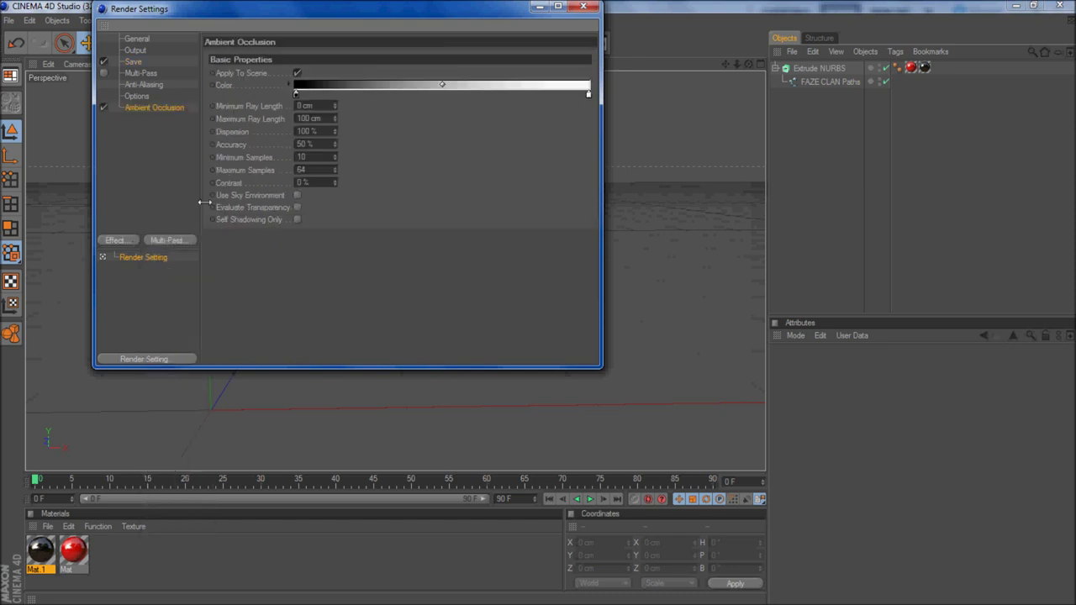
left_click(306, 119)
left_click(303, 180)
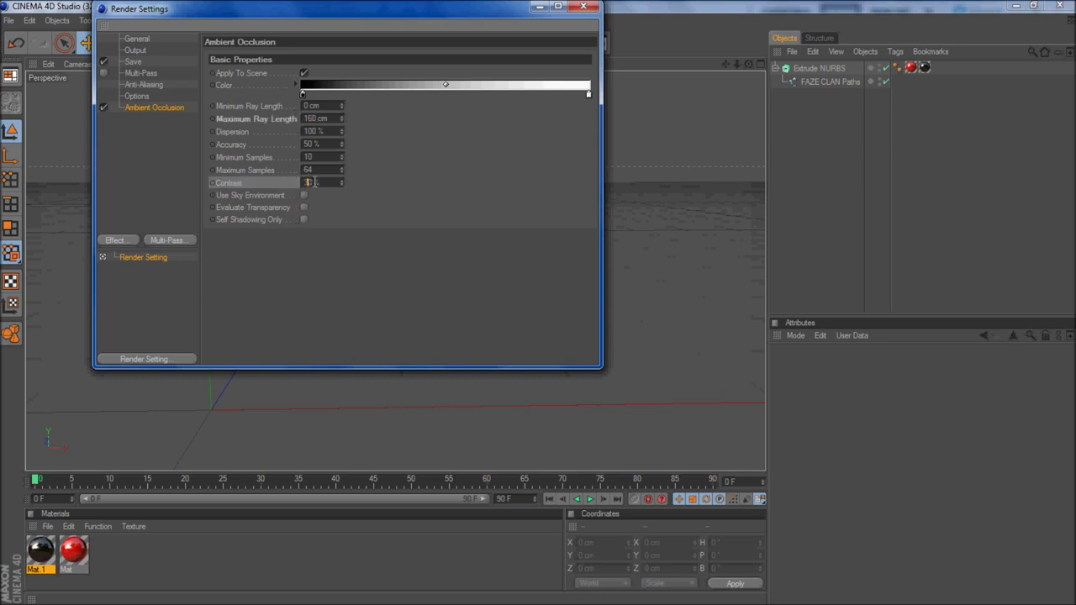
left_click(582, 6)
- Zoom in and reposition the view on the F logo, then render a Ctrl+R preview
scroll(391, 120, "up", 3)
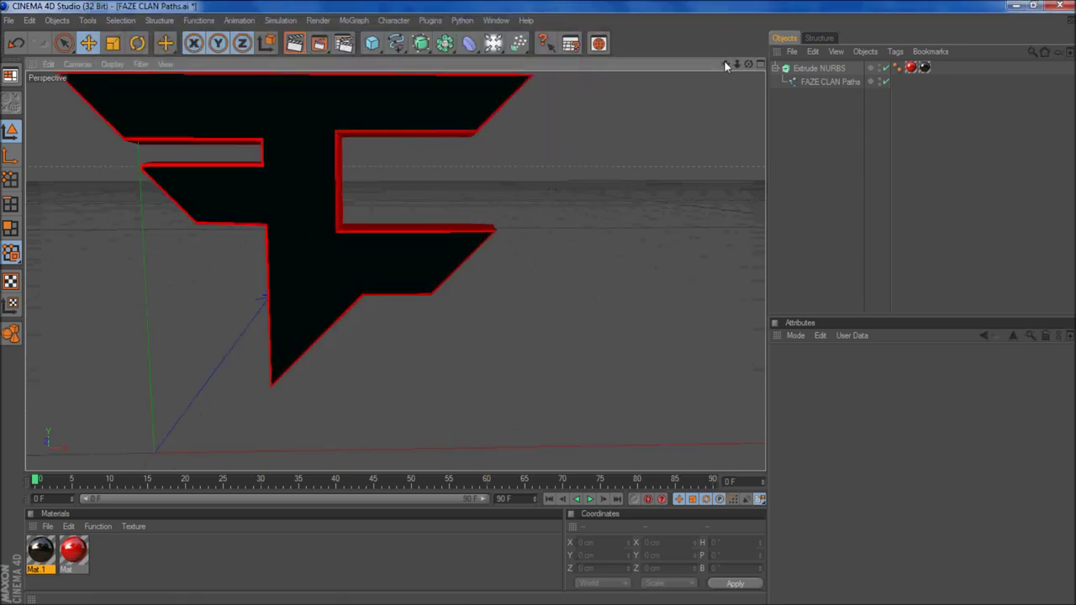
left_click_drag(726, 65, 538, 303)
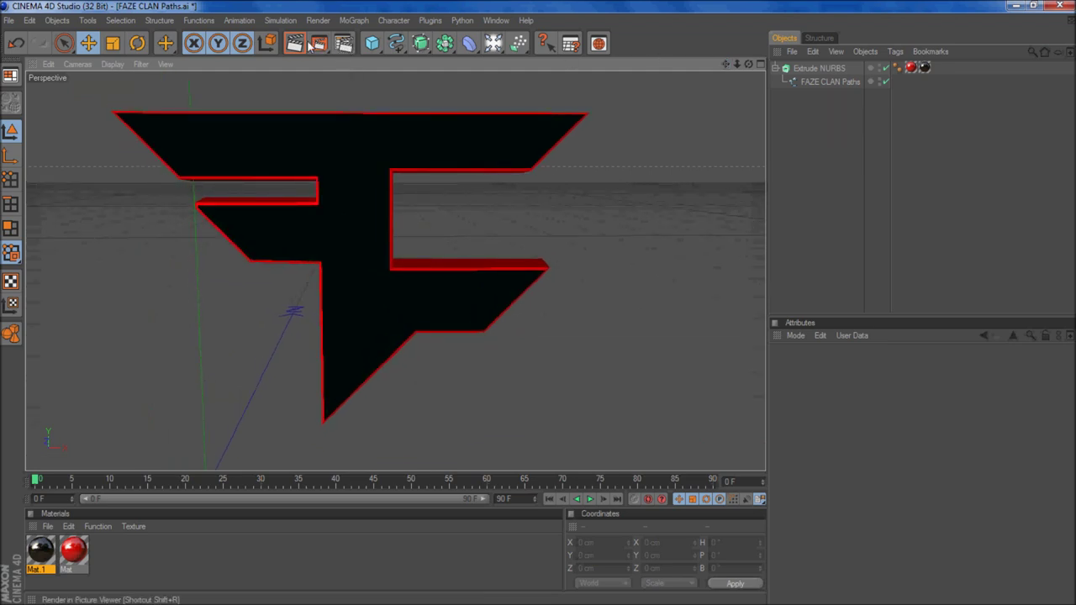
key("ctrl+r")
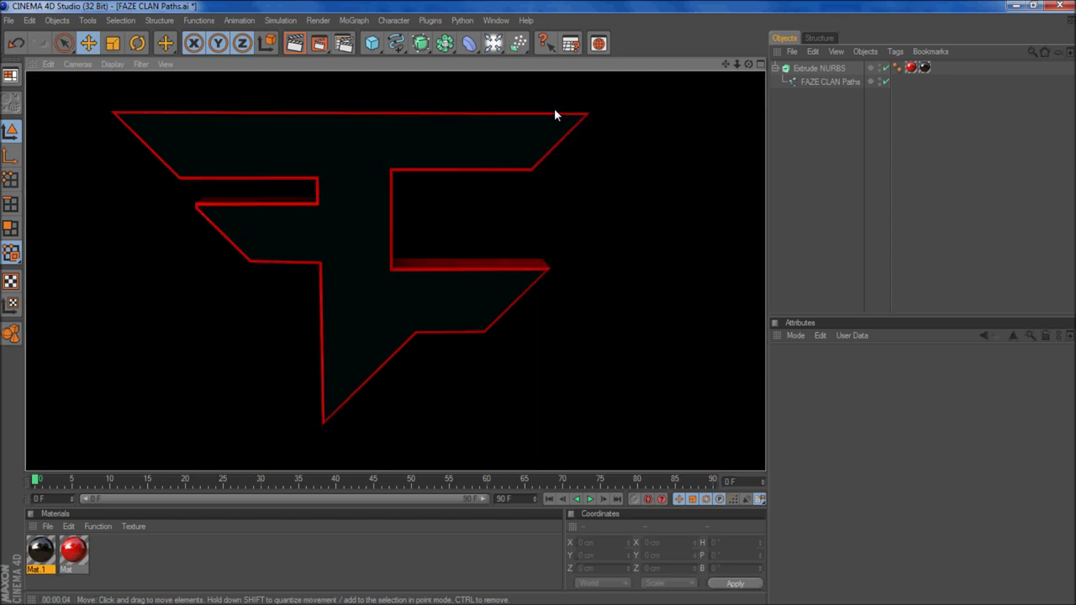
left_click(538, 305)
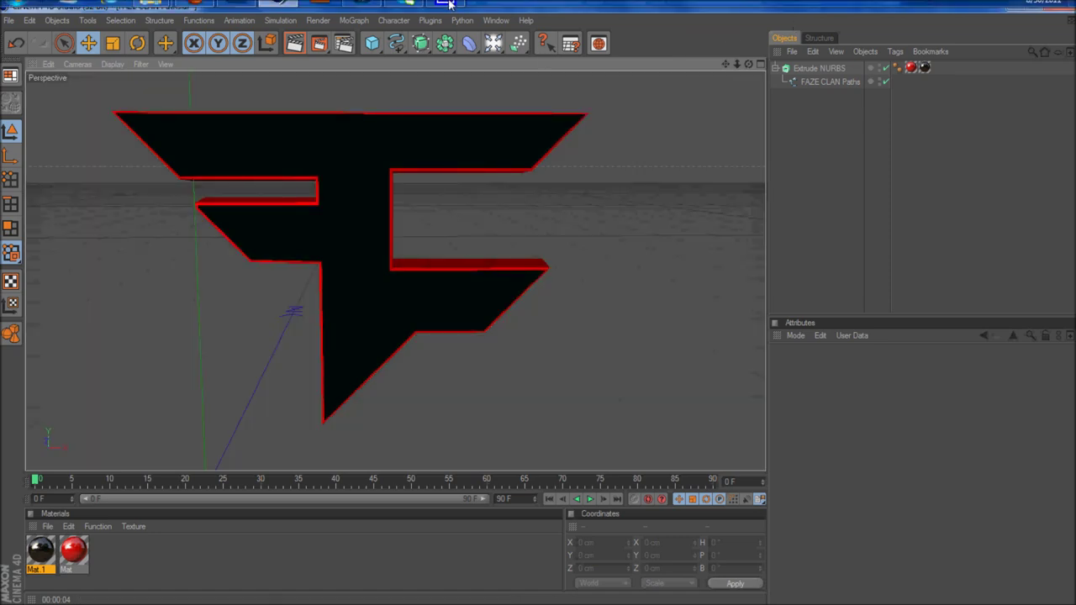
- Alt+Tab past Photoshop and CINEMA 4D to the Windows desktop and clear the icon selection
key("alt+Tab")
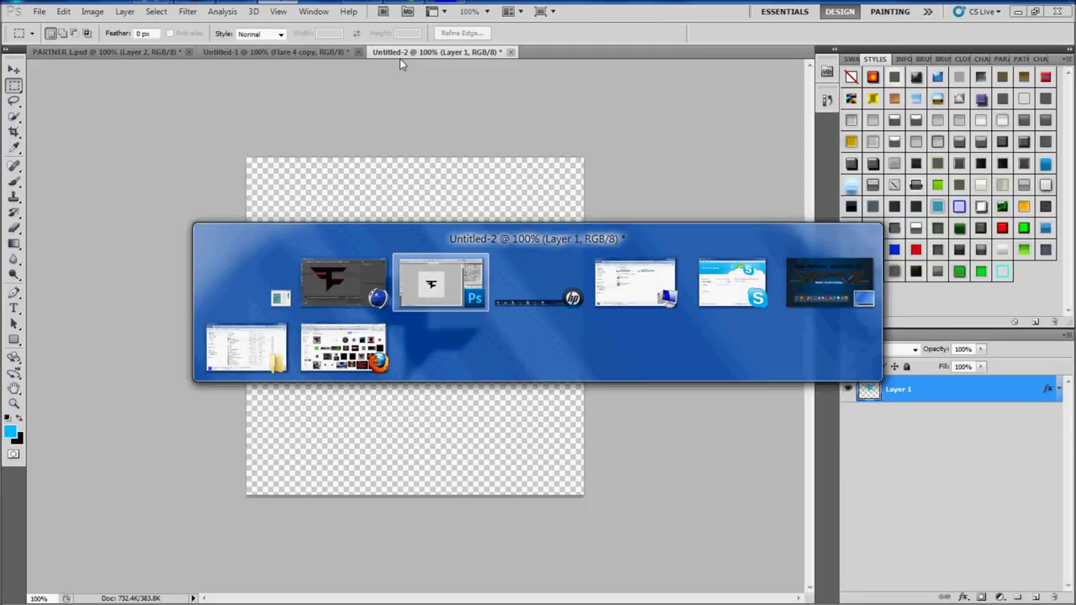
key("alt+Tab")
key("alt+Tab")
key("alt+Tab")
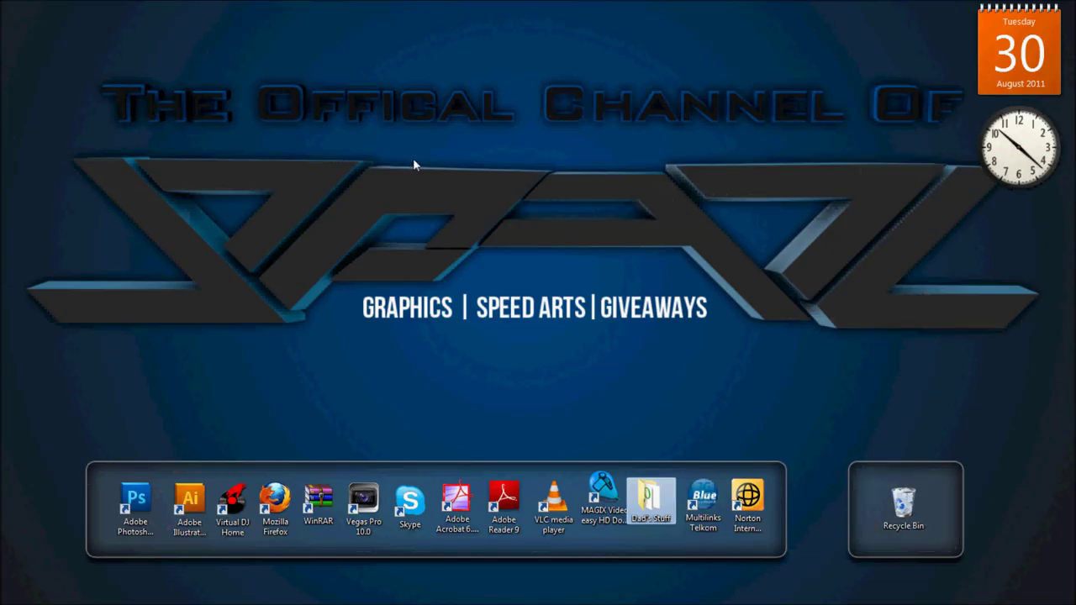
left_click(412, 166)
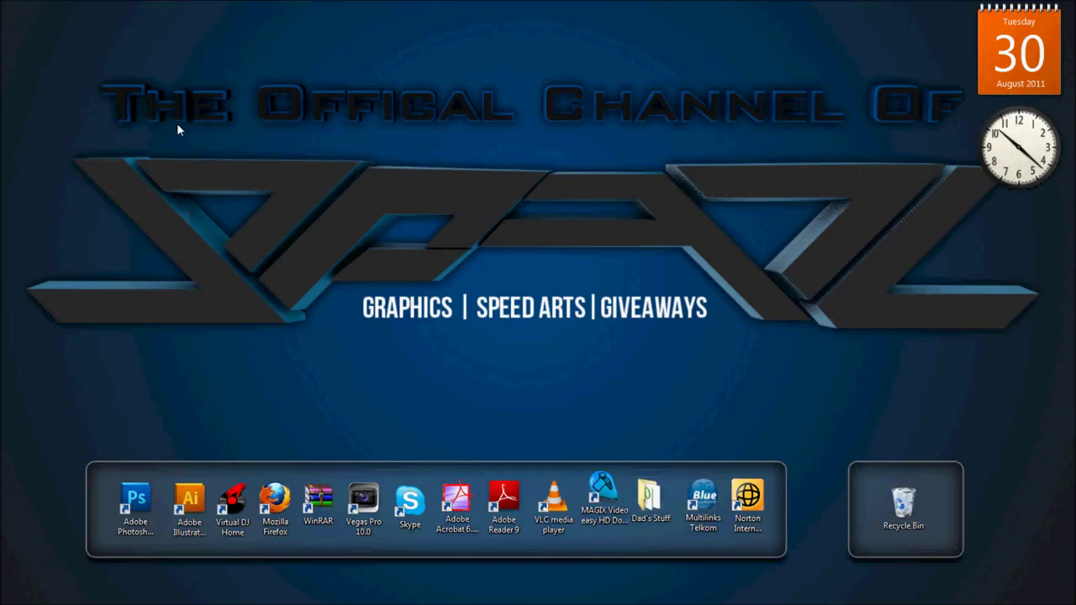